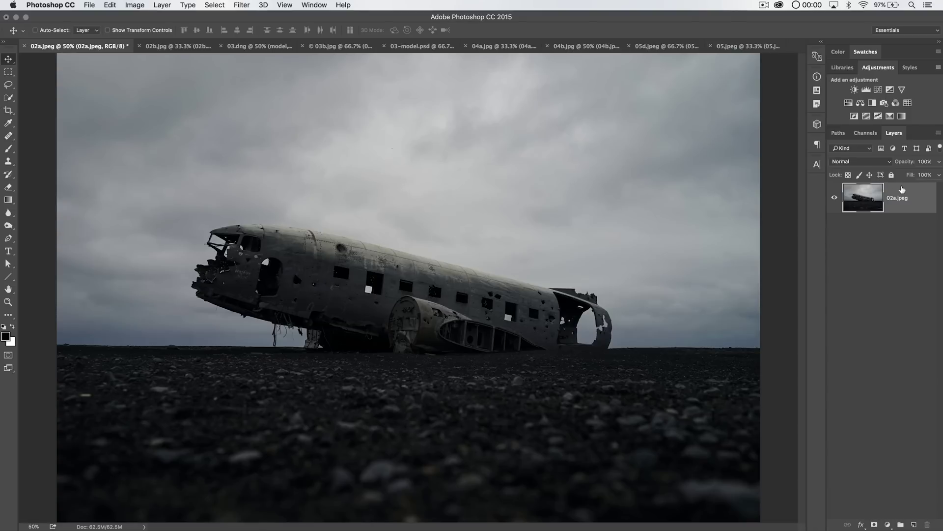
Convert the 02a.jpeg layer to a smart object and apply the Camera Raw Filter to it.
right_click(897, 194)
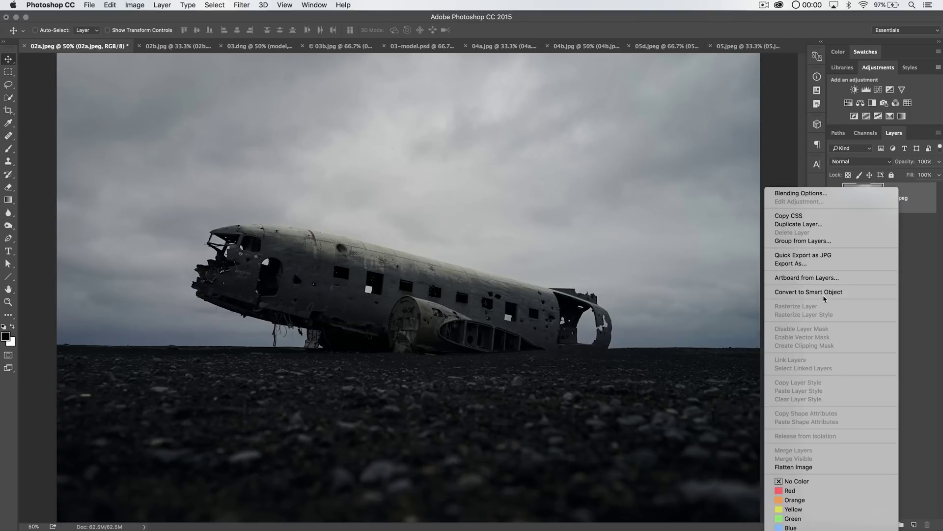
left_click(800, 295)
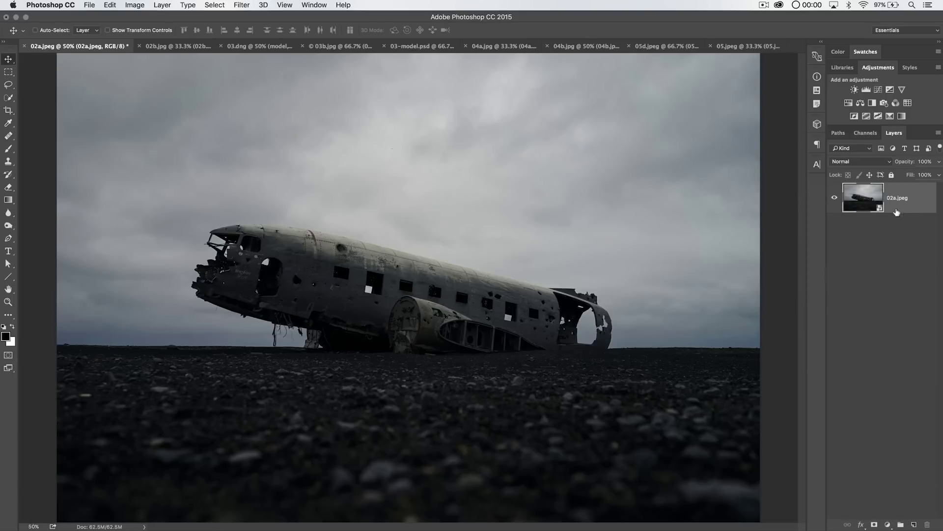
left_click(245, 4)
mouse_move(252, 178)
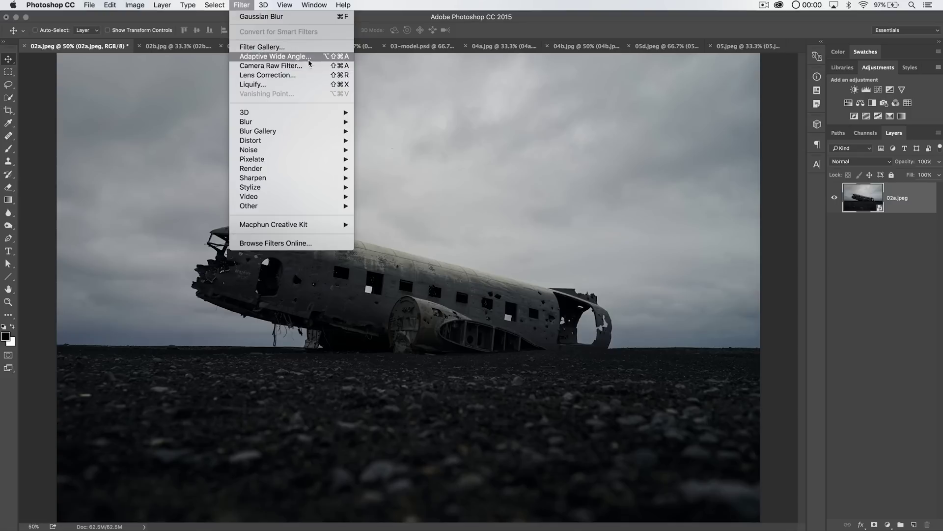
left_click(289, 66)
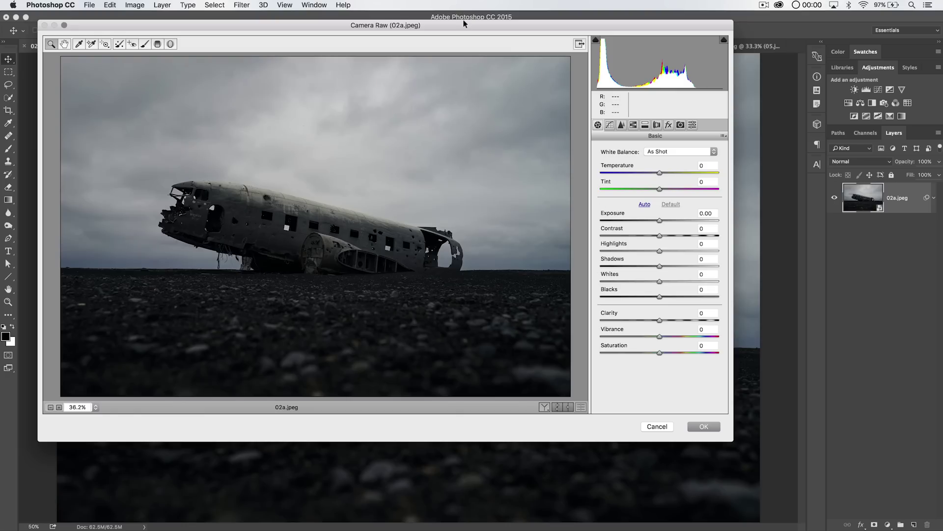
Set Camera Raw white balance to Temperature -25 and Tint +9 for a cooler image.
left_click_drag(464, 24, 506, 50)
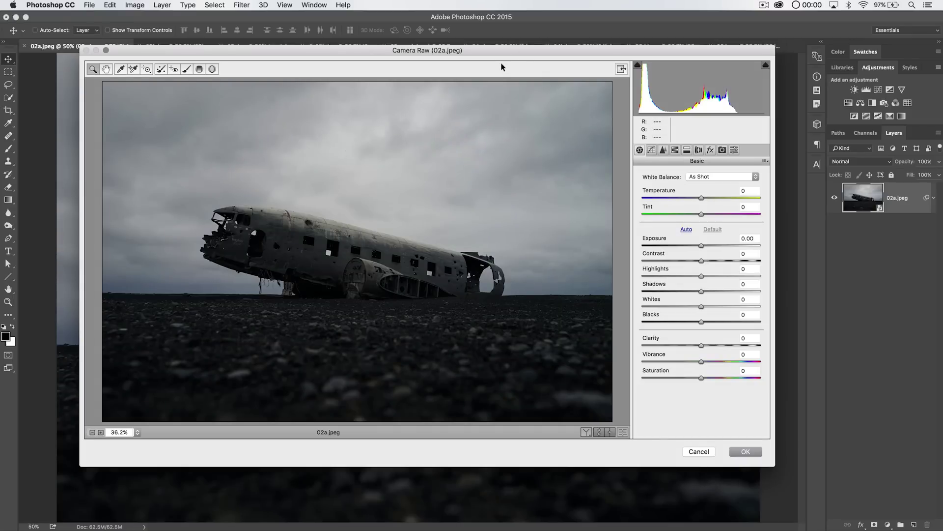
left_click_drag(504, 49, 493, 65)
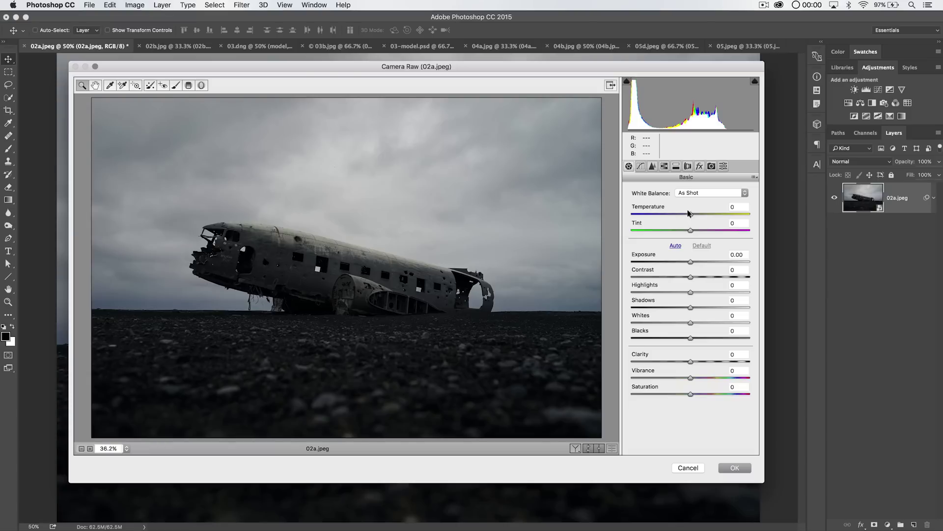
left_click_drag(686, 213, 712, 214)
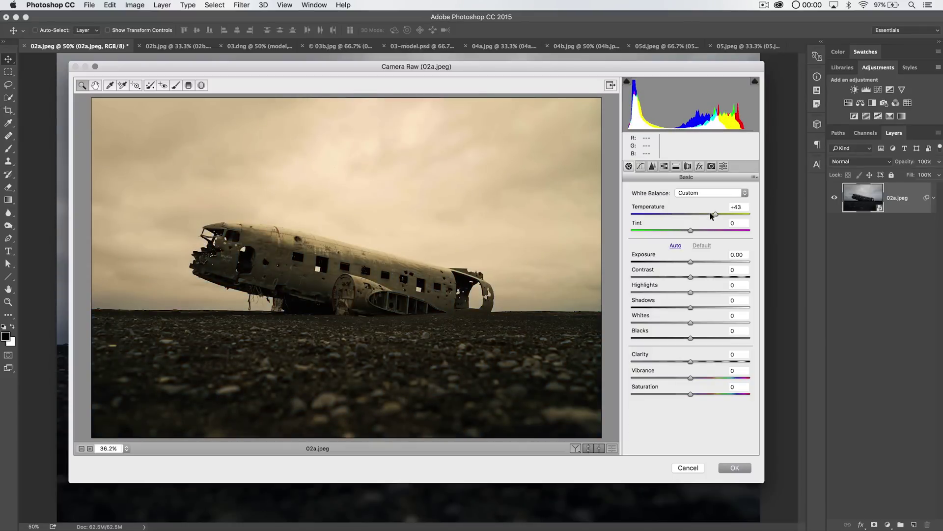
mouse_move(710, 212)
left_mouse_down()
mouse_move(666, 230)
mouse_move(714, 232)
mouse_move(664, 234)
mouse_move(701, 233)
mouse_move(685, 233)
mouse_move(673, 214)
mouse_move(703, 213)
mouse_move(670, 215)
mouse_move(696, 230)
left_mouse_up()
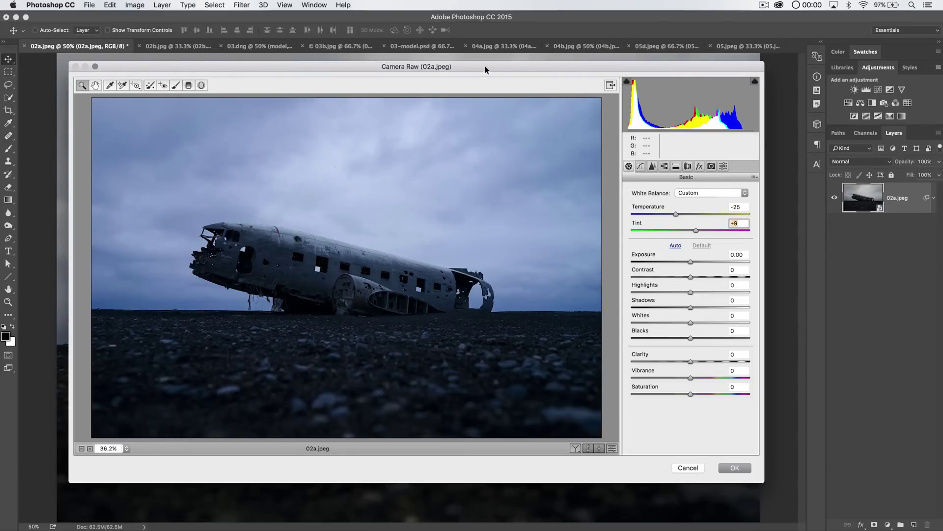
left_click_drag(487, 67, 485, 49)
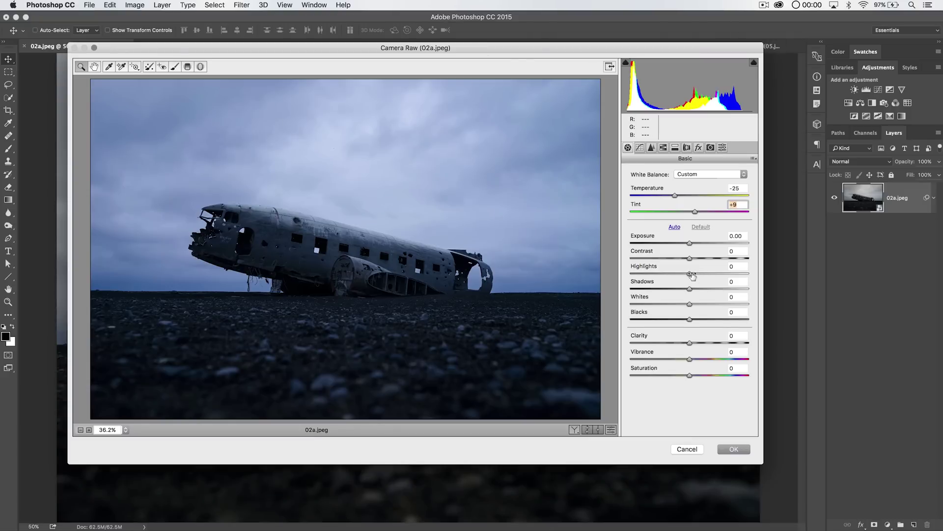
Set Contrast -40, Highlights -27, Shadows +23, Clarity +10 and Vibrance -25 in Basic.
left_click_drag(690, 258, 663, 259)
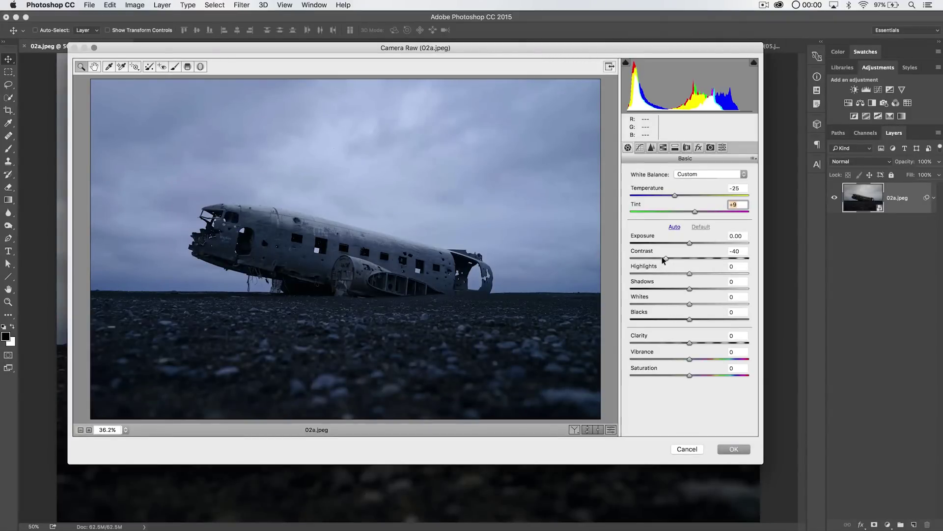
left_click_drag(663, 257, 662, 256)
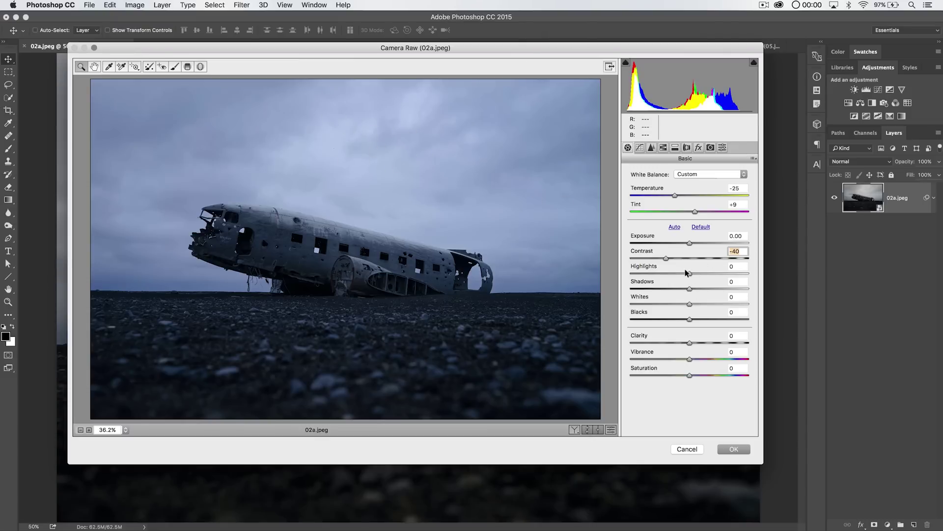
mouse_move(685, 273)
left_mouse_down()
mouse_move(670, 274)
mouse_move(703, 288)
left_mouse_up()
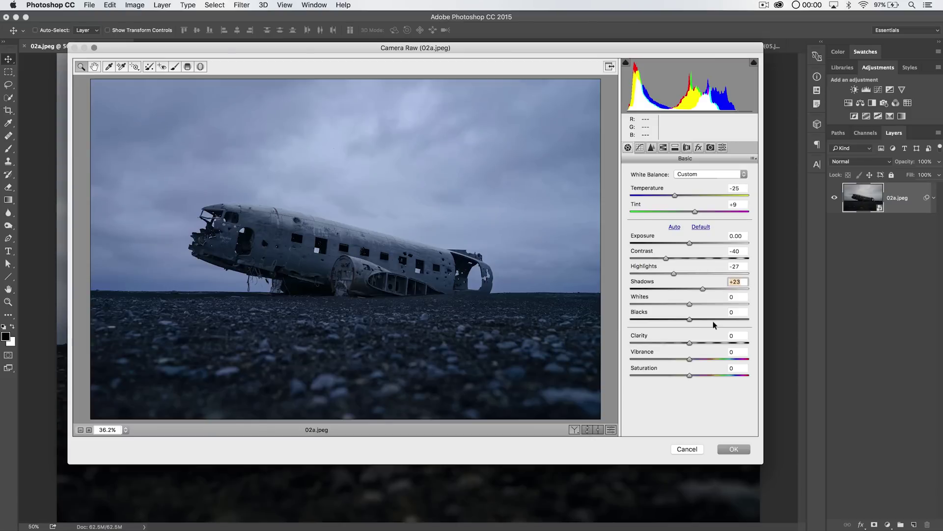
mouse_move(689, 343)
left_mouse_down()
mouse_move(752, 355)
mouse_move(696, 337)
left_mouse_up()
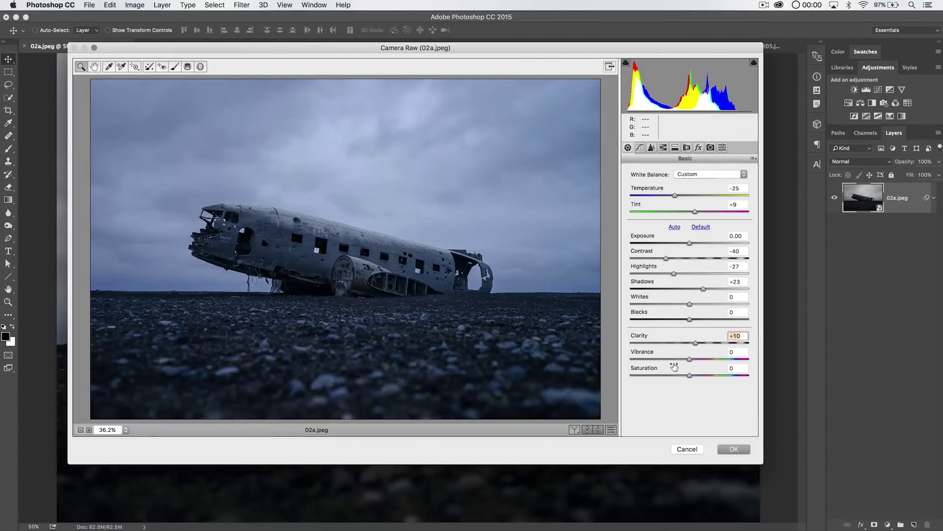
left_click_drag(686, 359, 666, 361)
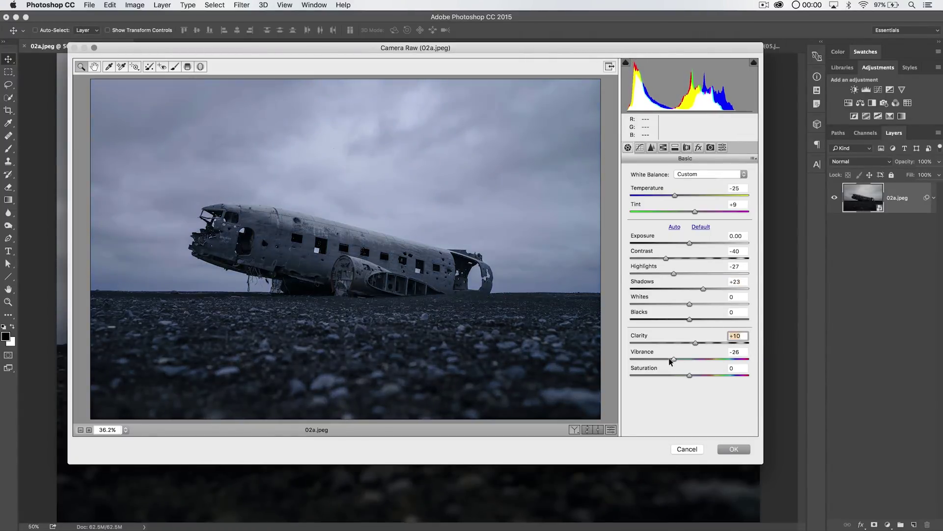
left_click_drag(666, 360, 671, 360)
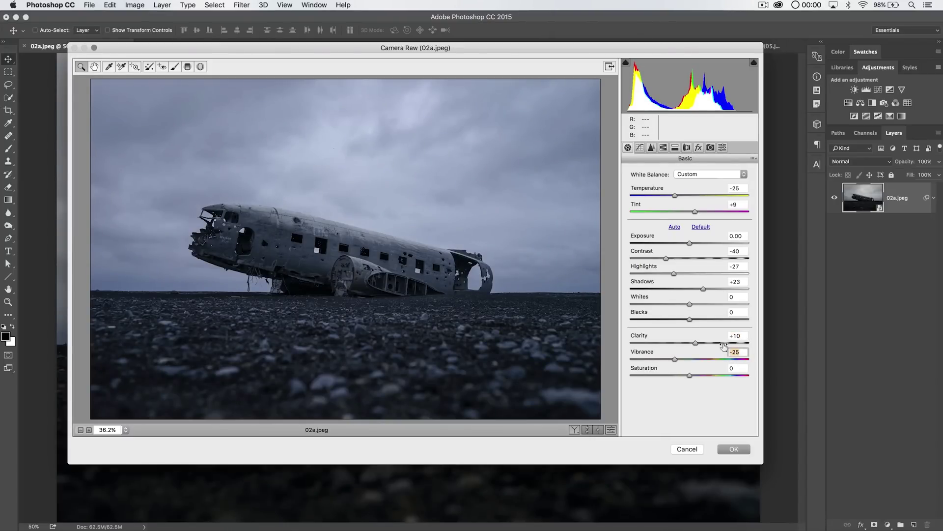
Inspect the parametric and point tone curves, leaving the RGB curve unchanged.
left_click(640, 147)
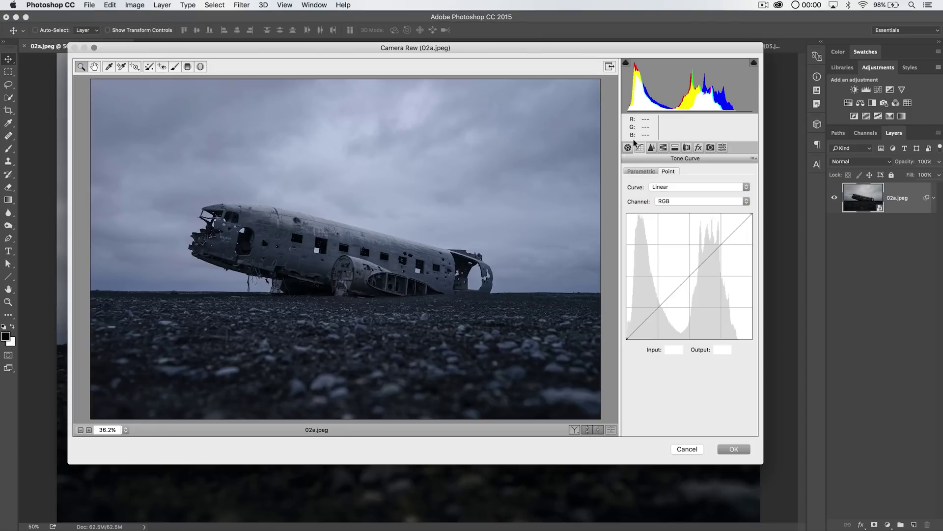
left_click(645, 170)
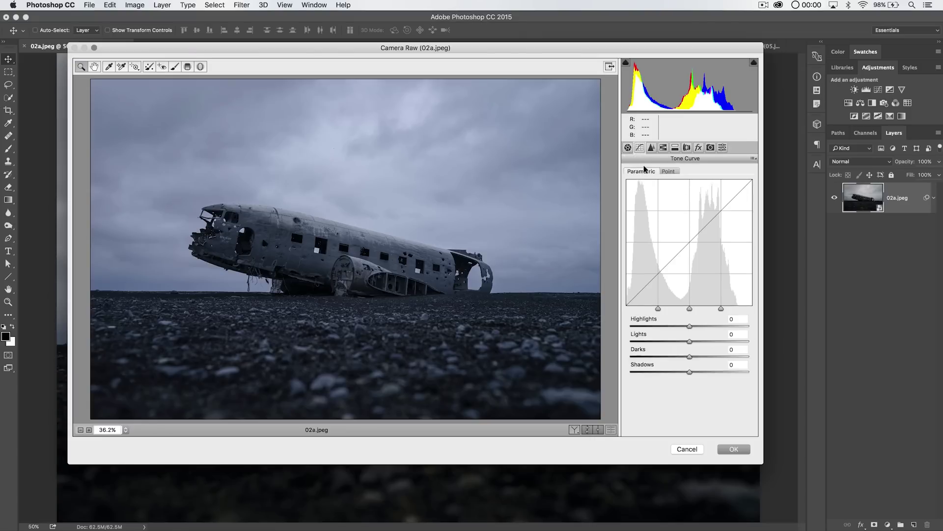
left_click(667, 172)
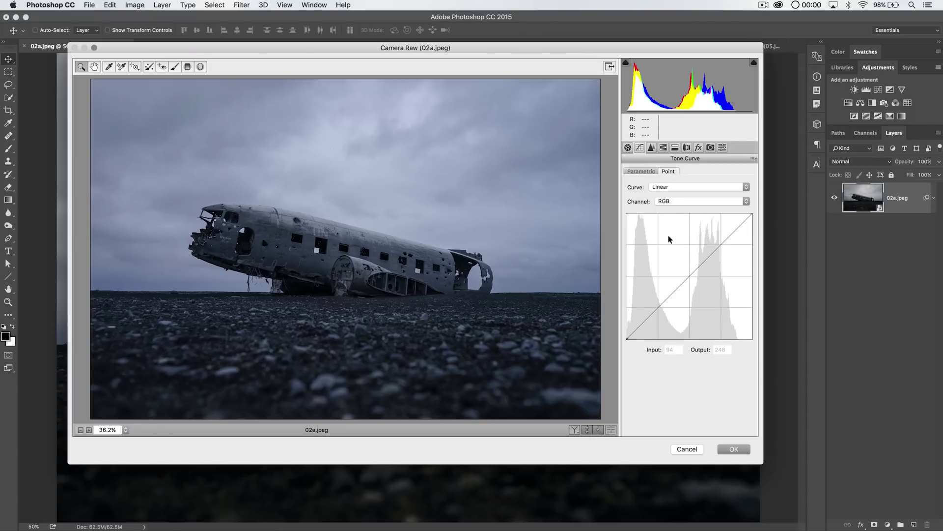
left_click(674, 203)
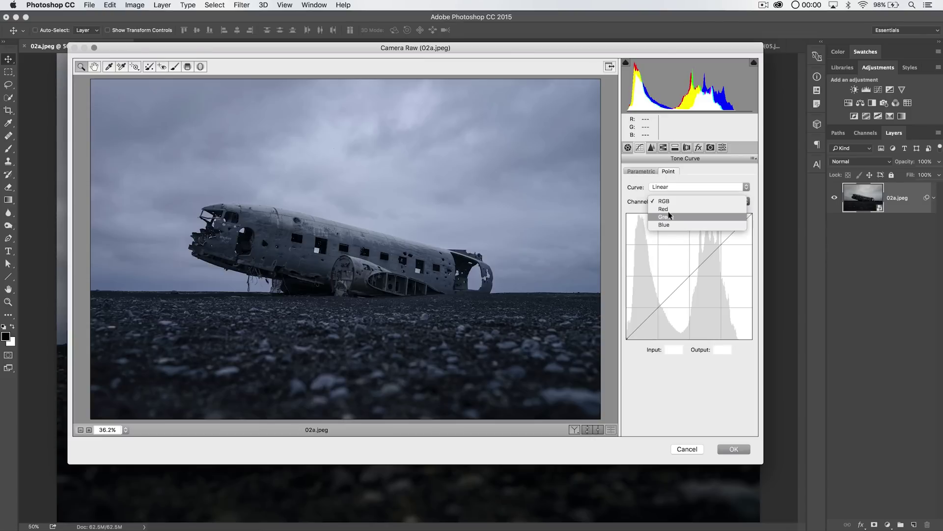
left_click(664, 201)
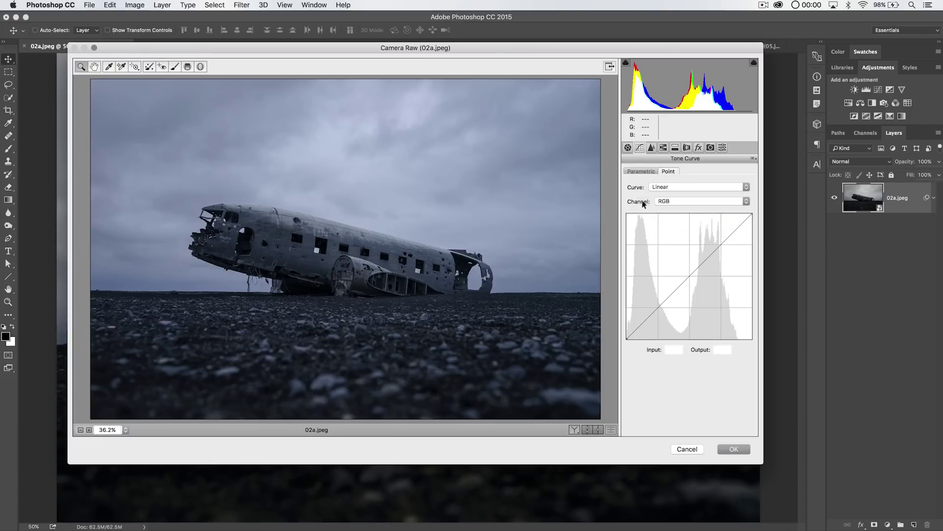
Lower the Detail sharpening Amount to 71.
left_click(651, 147)
left_click_drag(691, 185, 687, 188)
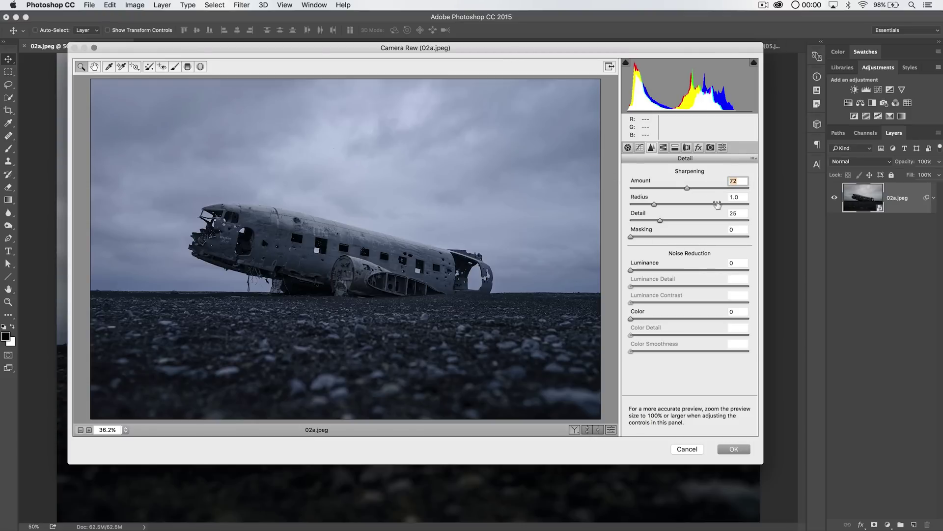
left_click_drag(686, 188, 679, 188)
Review the HSL/Grayscale Hue, Saturation and Luminance tabs without changing anything.
left_click(663, 148)
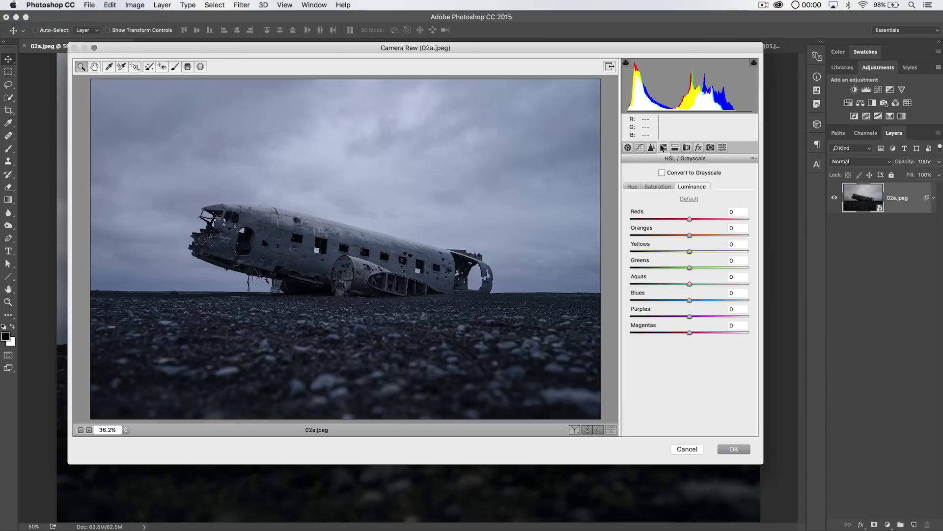
left_click(631, 186)
left_click(658, 187)
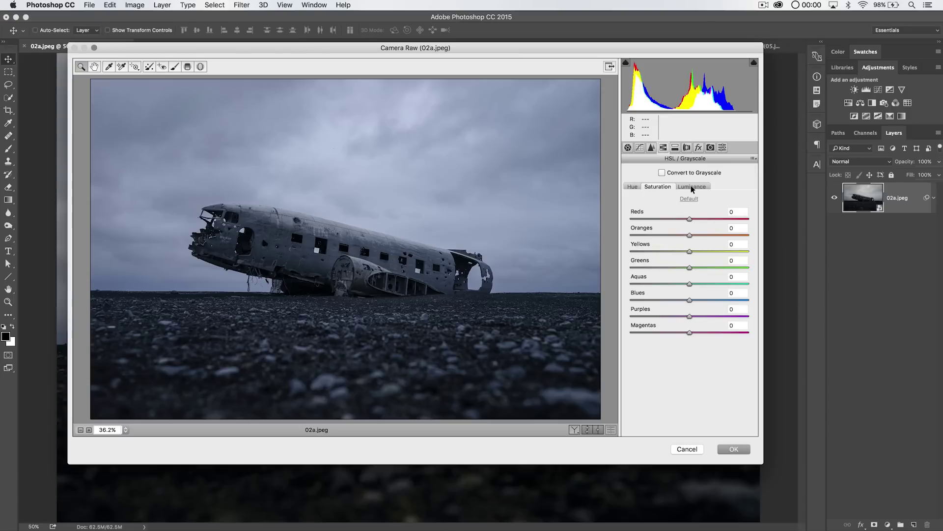
left_click(692, 187)
left_click(632, 186)
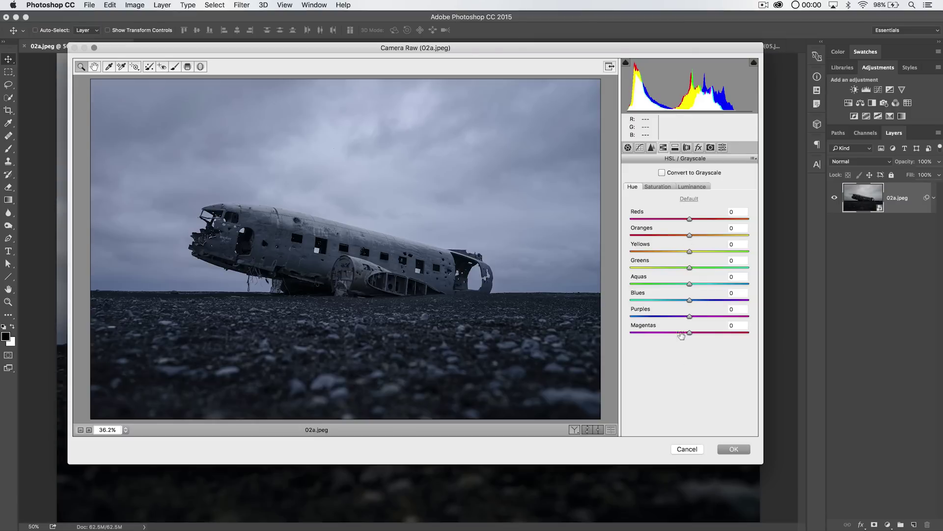
left_click(654, 187)
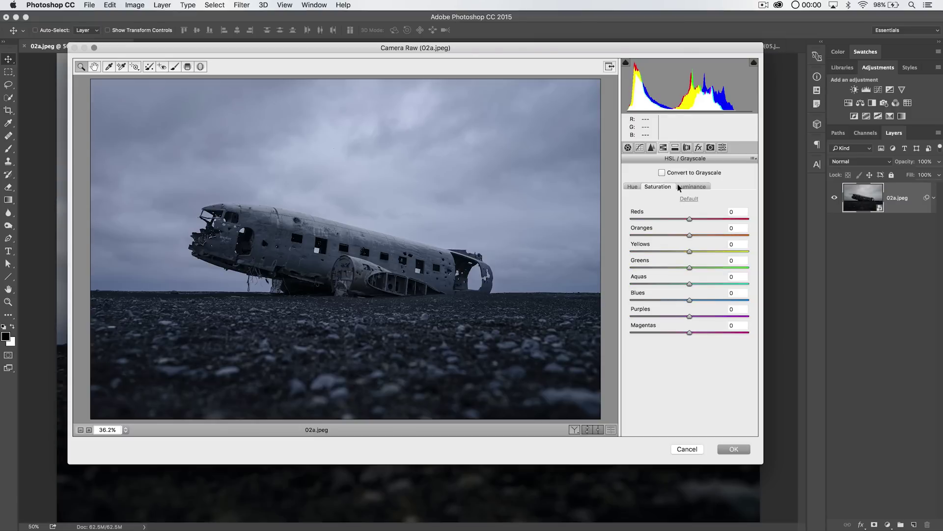
left_click(626, 188)
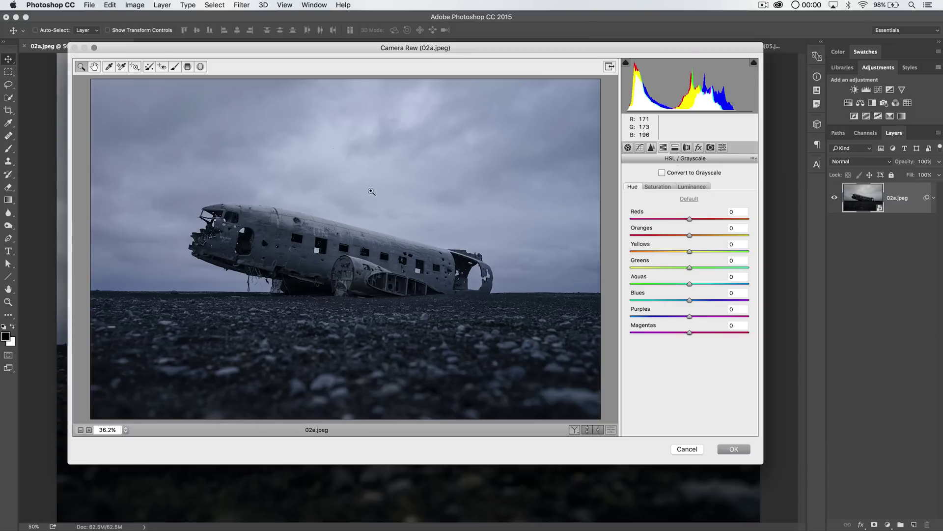
Split-tone the shadows blue with Hue 228 and Saturation 8, leaving highlights untinted.
left_click(675, 148)
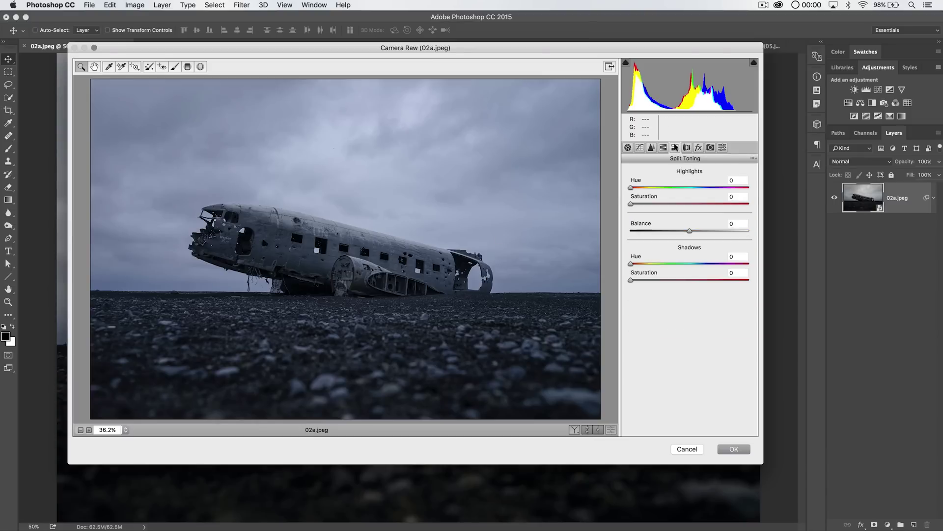
mouse_move(633, 187)
left_mouse_down()
mouse_move(643, 186)
mouse_move(644, 201)
left_mouse_up()
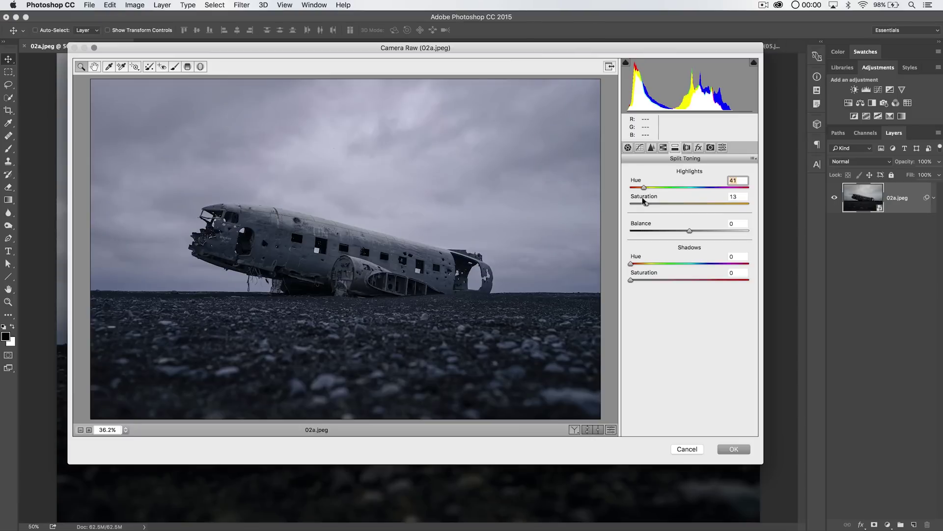
left_click_drag(643, 201, 612, 200)
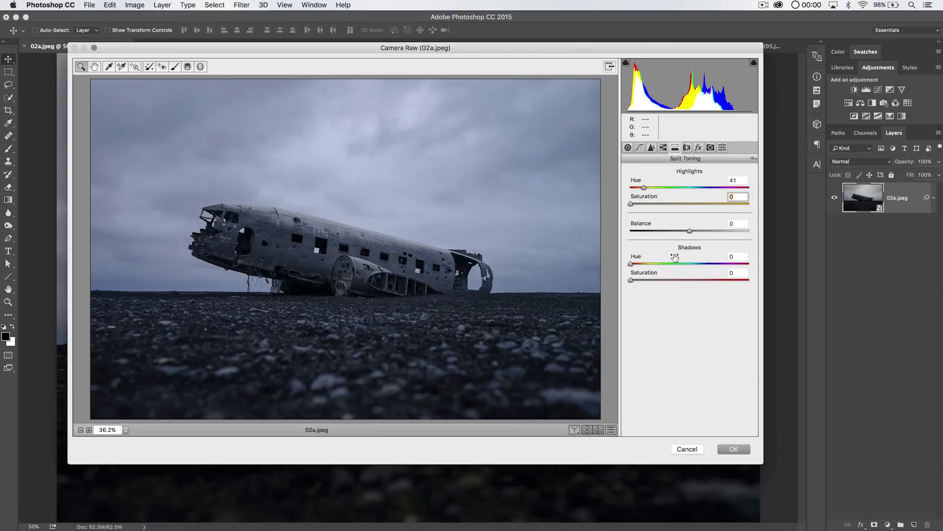
left_click_drag(674, 256, 706, 264)
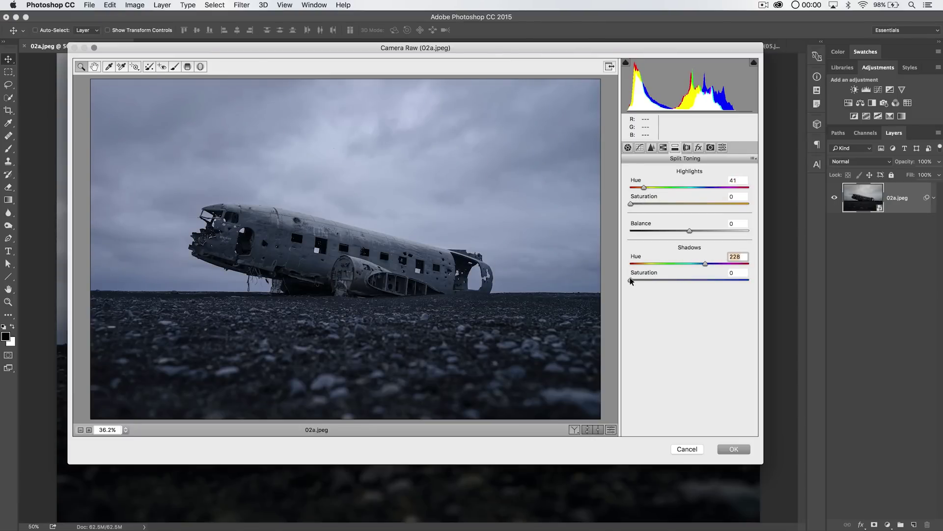
left_click_drag(631, 280, 638, 281)
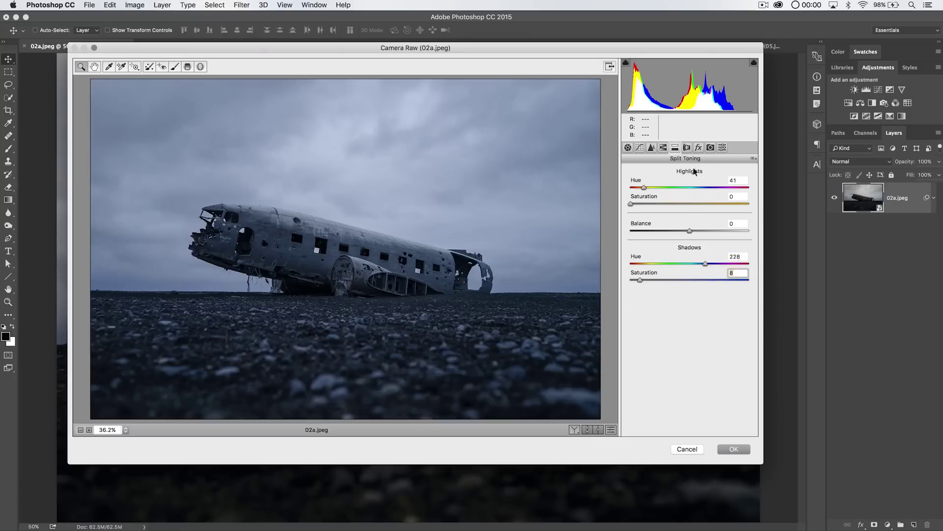
left_click(686, 147)
In the manual lens transform, set Distortion +33 and Vertical -77.
left_click(628, 169)
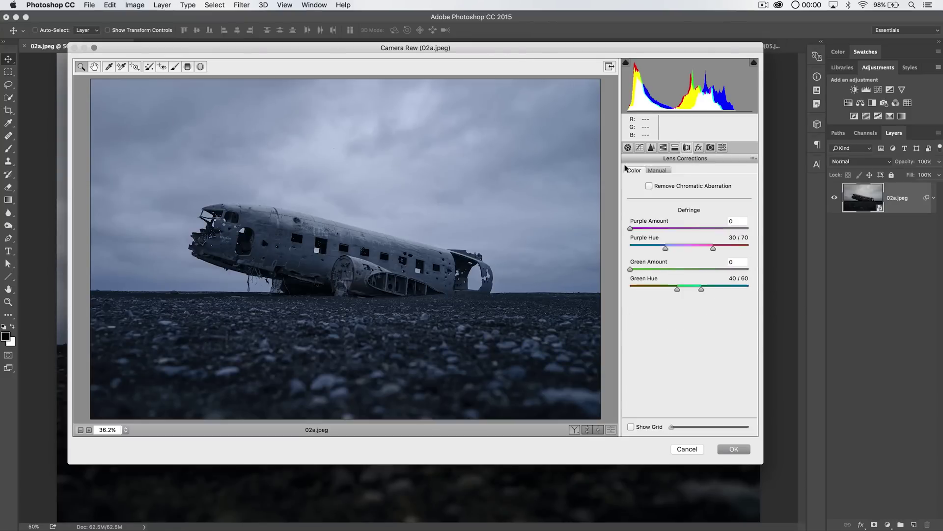
left_click(657, 170)
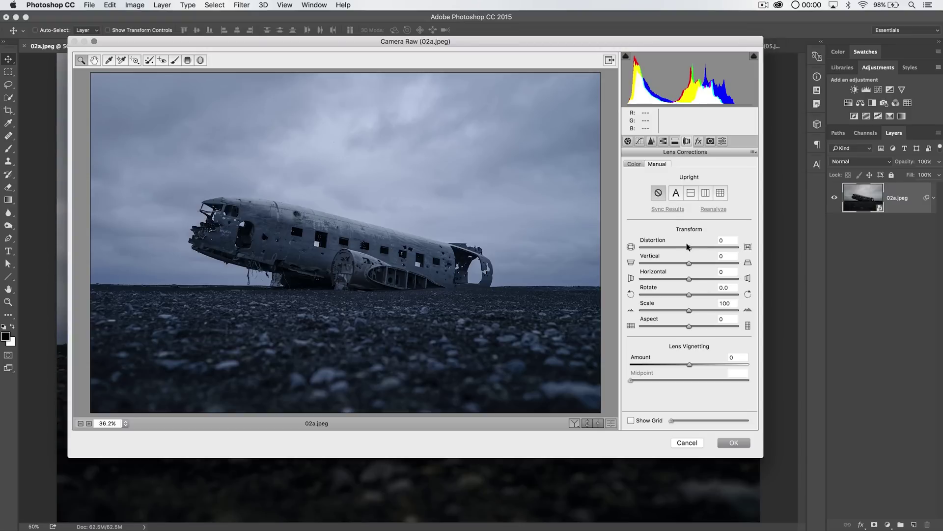
left_click_drag(688, 247, 702, 255)
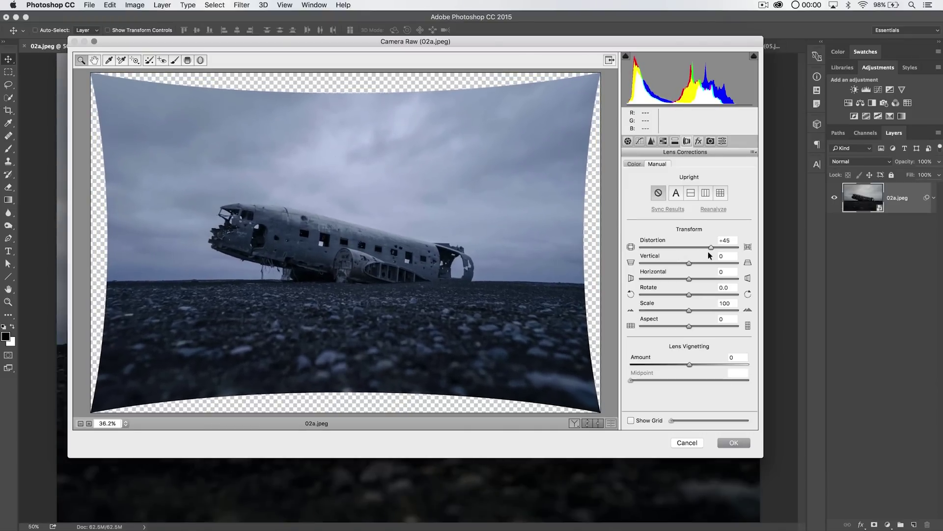
left_click(704, 251)
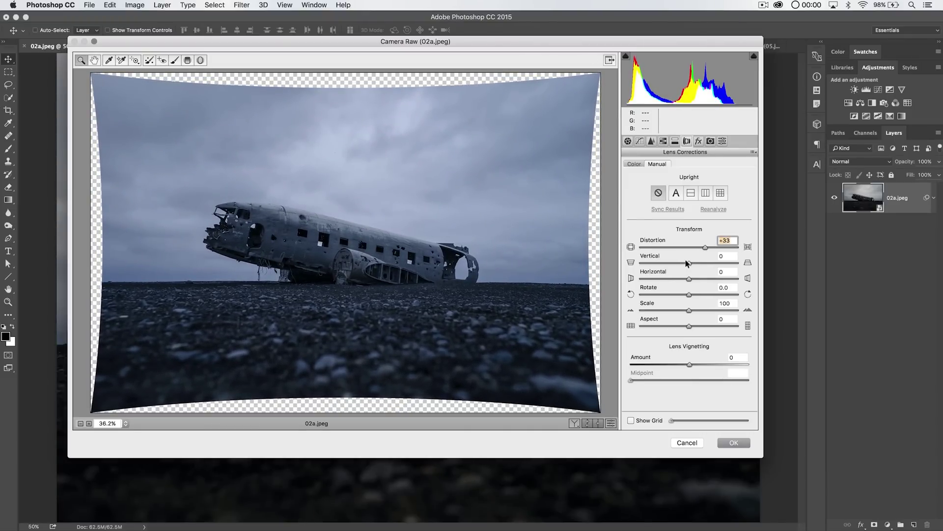
left_click_drag(686, 264, 693, 297)
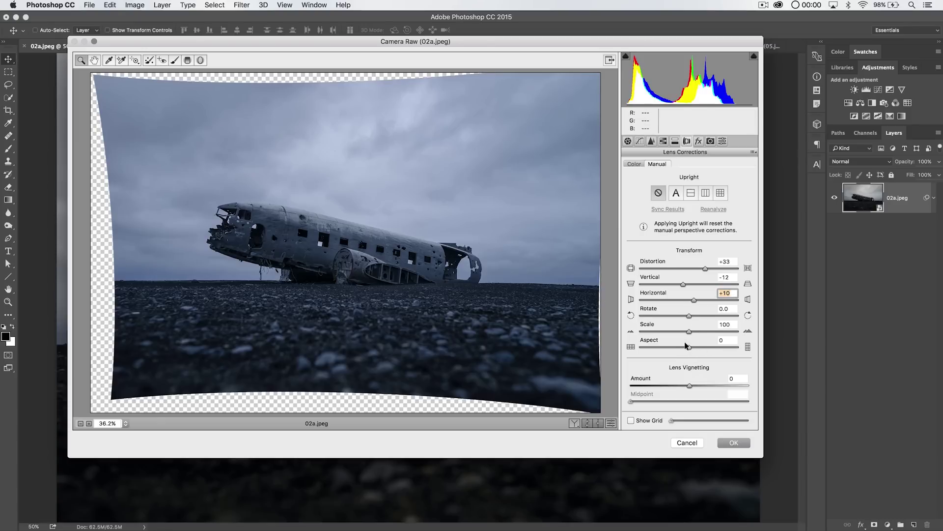
Set Horizontal +10, Aspect -100, Rotate +1.2 and Scale 114 to hide transparent edges.
mouse_move(687, 346)
left_mouse_down()
mouse_move(671, 347)
mouse_move(691, 348)
left_mouse_up()
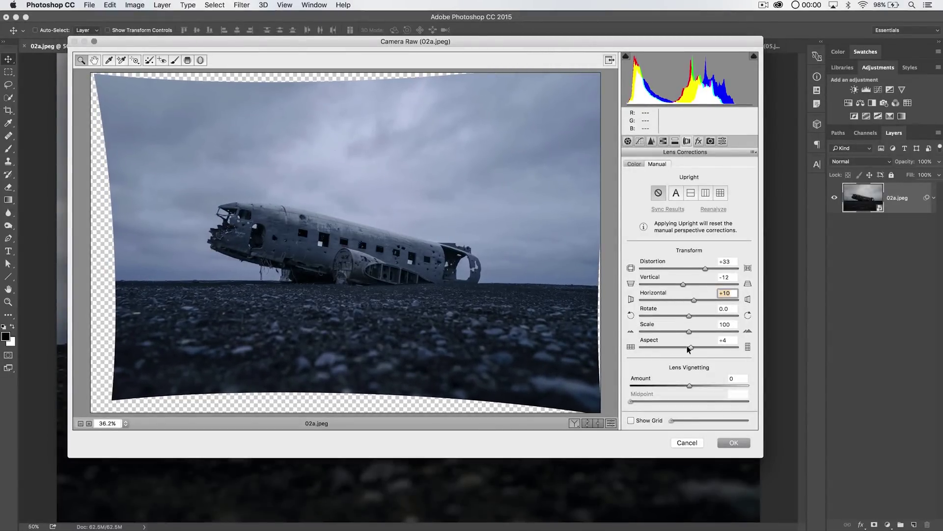
left_click_drag(679, 284, 650, 289)
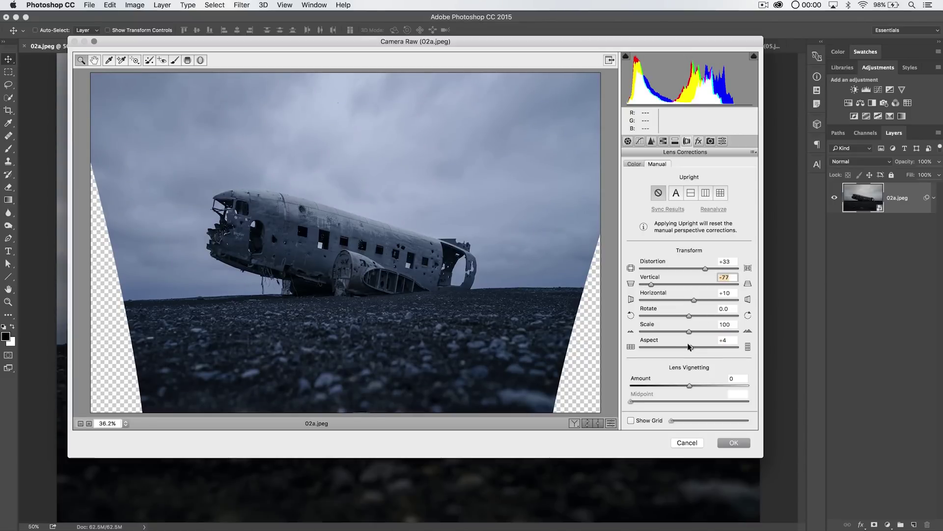
left_click_drag(689, 346, 635, 347)
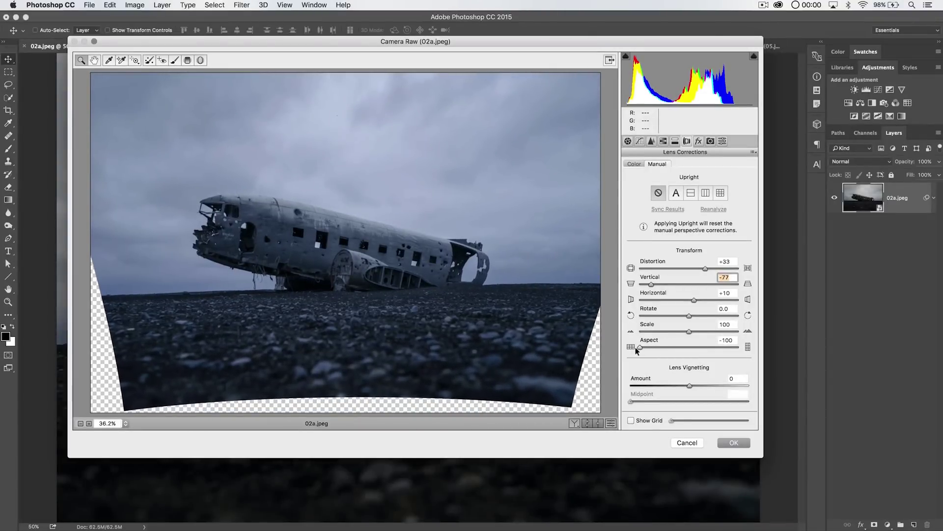
left_click_drag(636, 347, 626, 350)
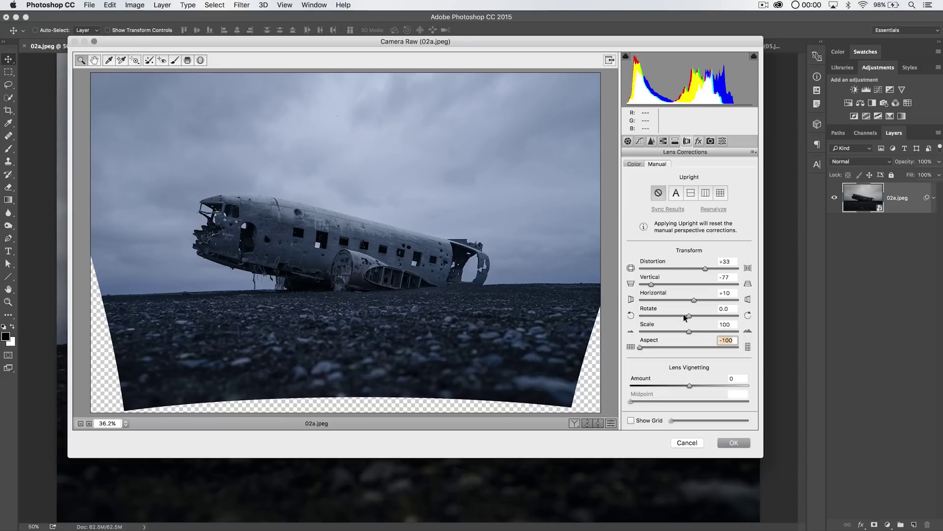
left_click_drag(690, 314, 695, 315)
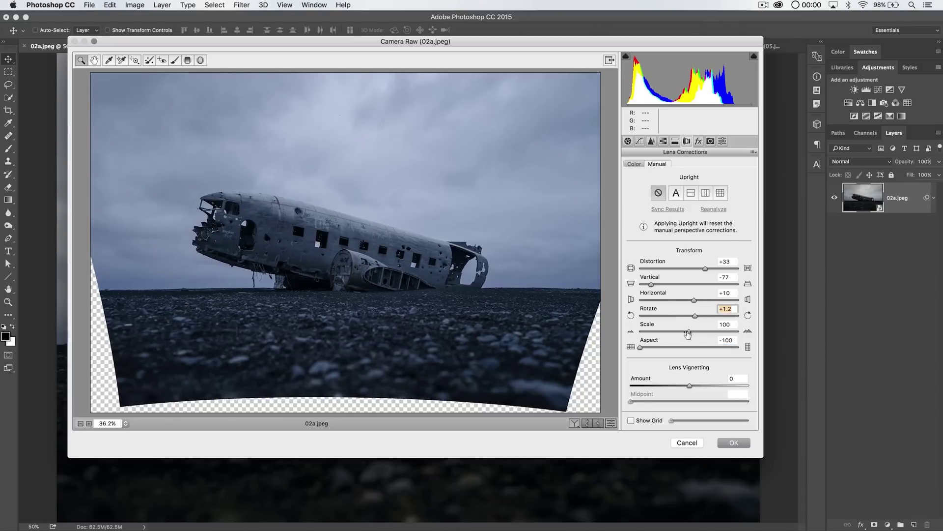
left_click_drag(685, 332, 700, 330)
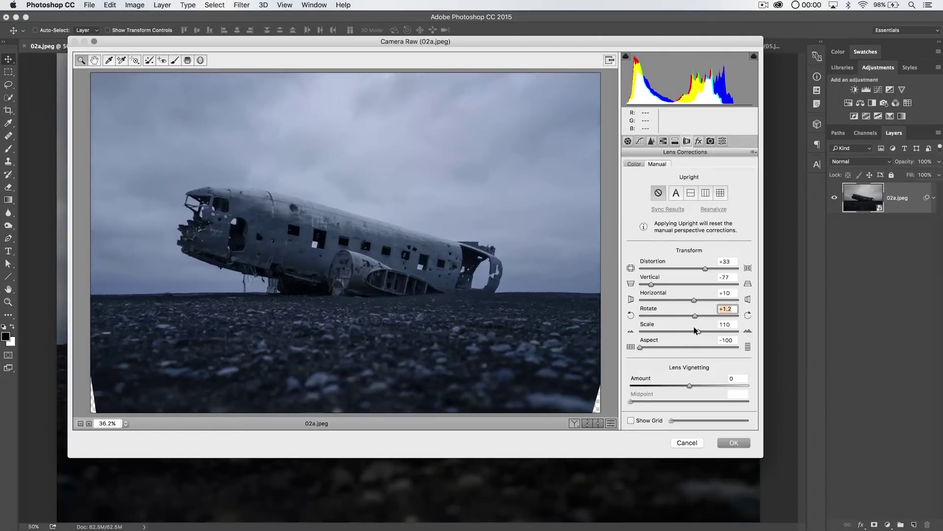
left_click_drag(701, 330, 702, 331)
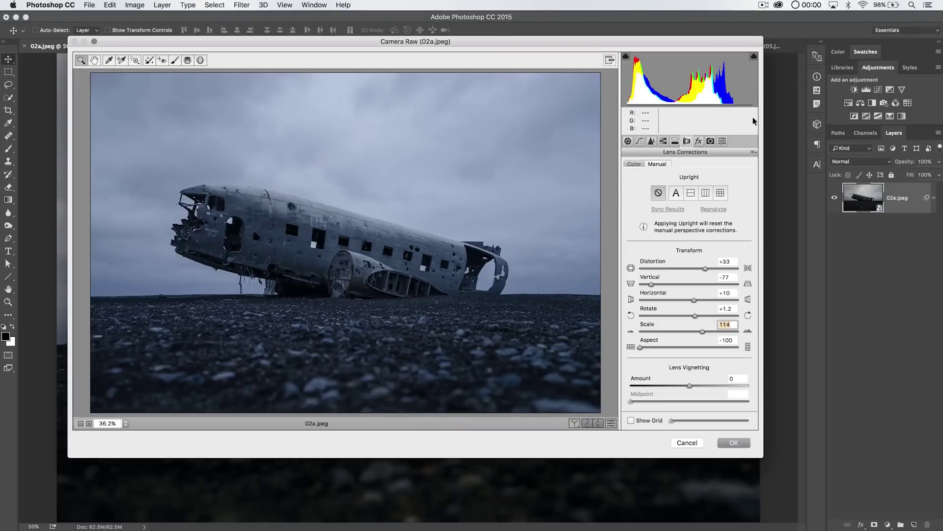
Add Dehaze +30 in Effects, trying Grain but returning it to 0.
left_click(698, 142)
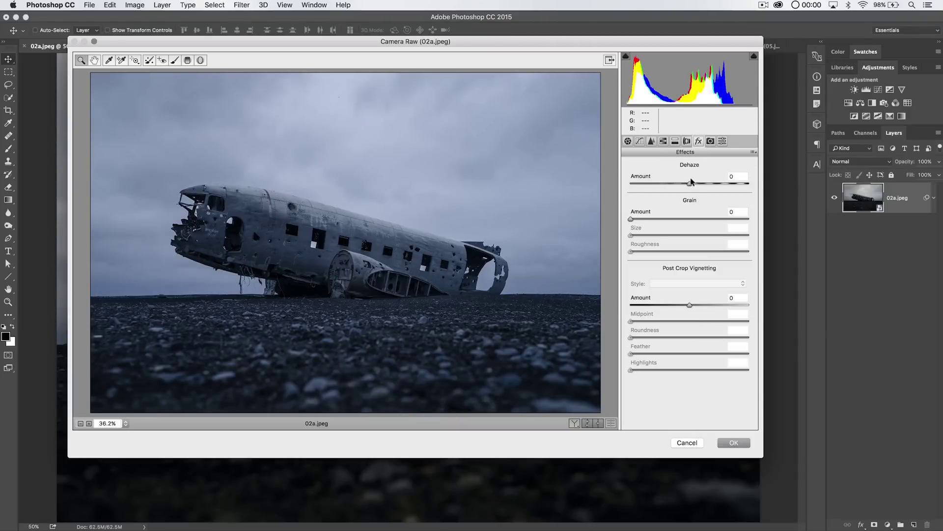
left_click_drag(690, 182, 703, 182)
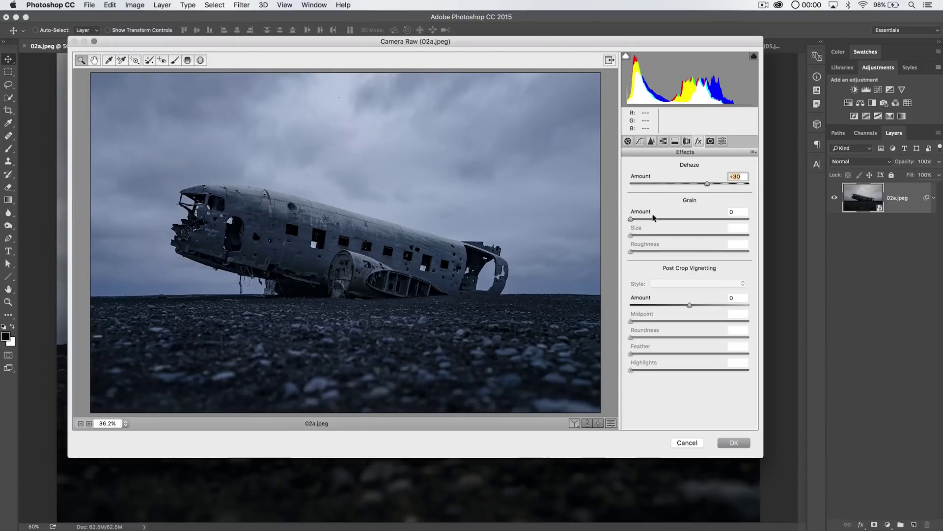
left_click_drag(654, 219, 684, 218)
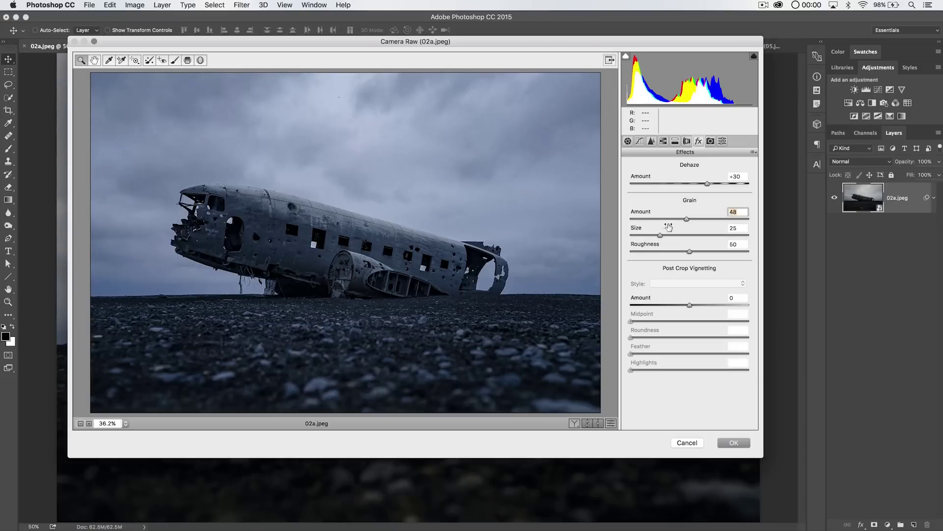
left_click_drag(655, 219, 594, 222)
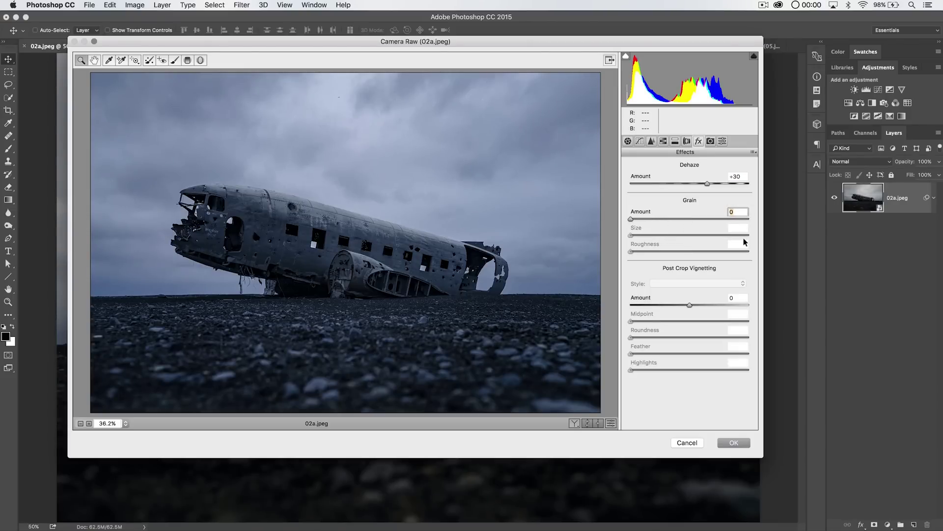
left_click(711, 141)
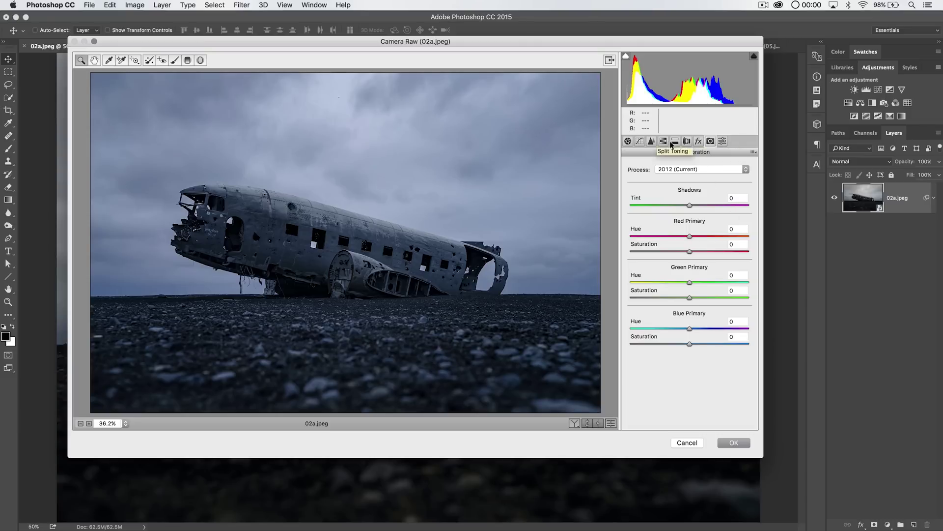
Check the process versions and set the calibration Shadows Tint to +28.
left_click(690, 172)
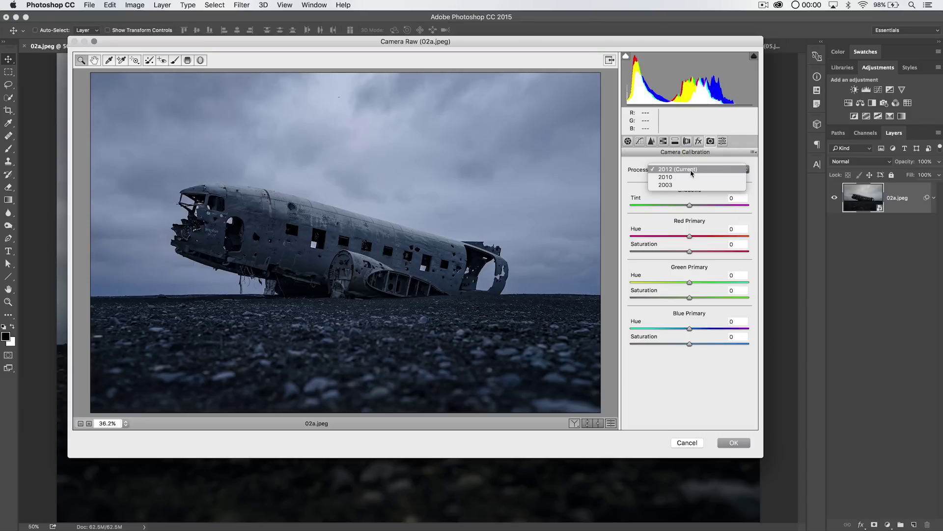
left_click(680, 170)
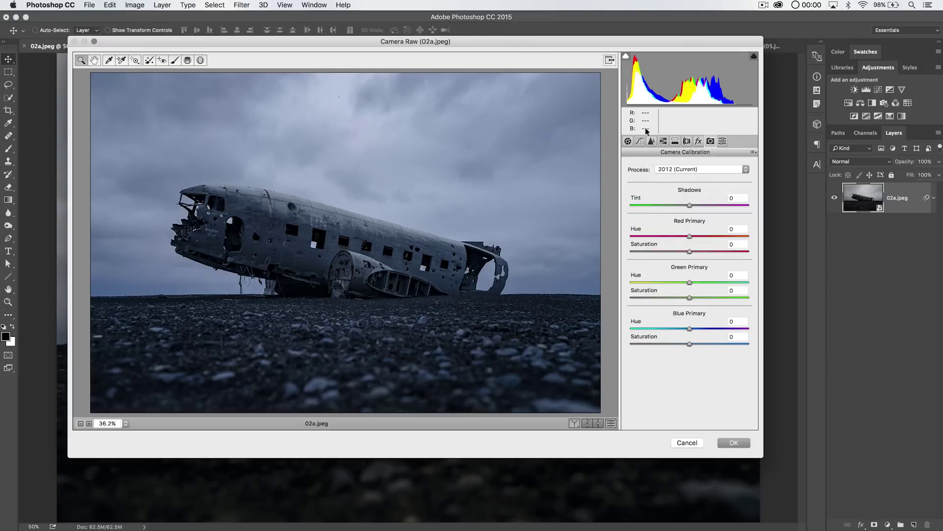
left_click_drag(564, 39, 570, 64)
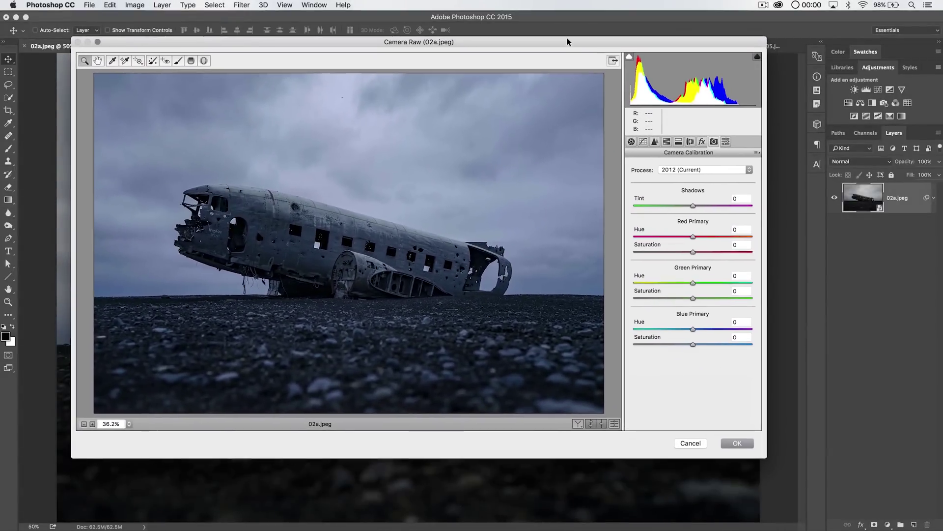
left_click_drag(571, 69, 564, 35)
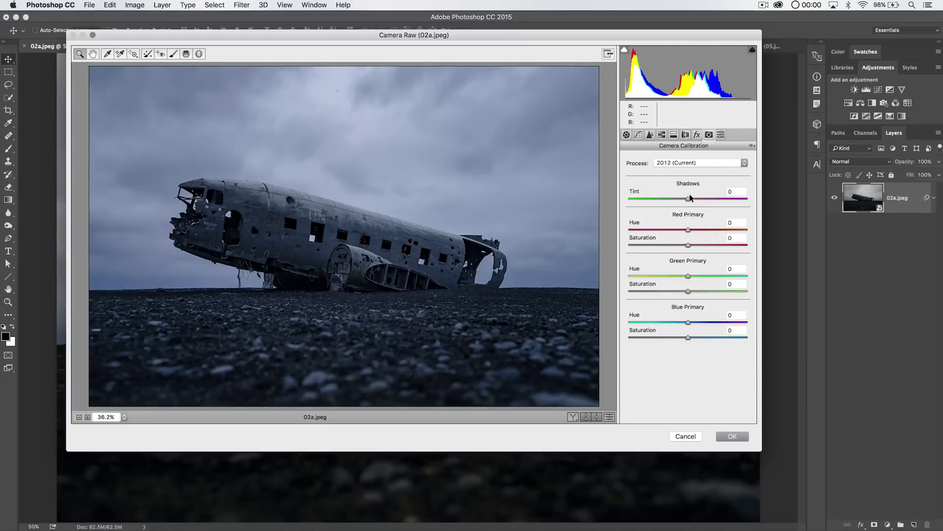
left_click_drag(675, 200, 638, 199)
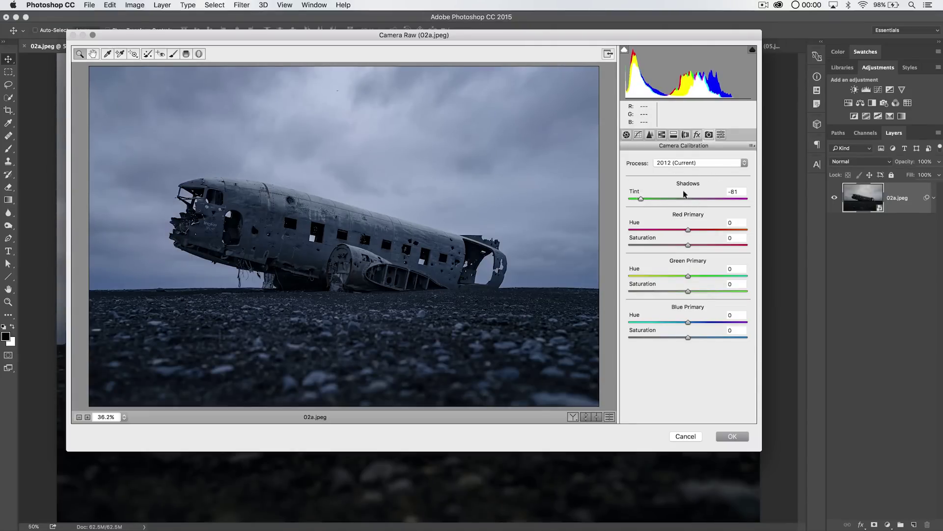
left_click_drag(683, 195, 714, 196)
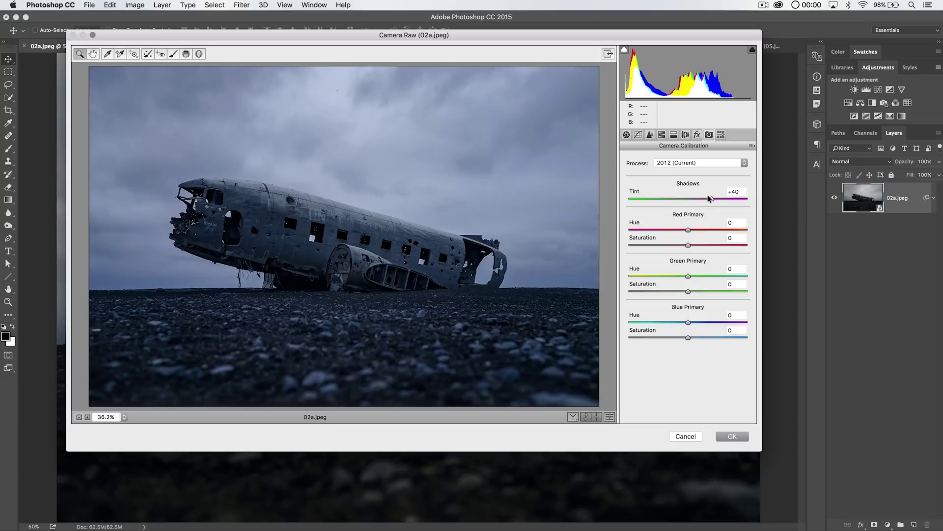
left_click_drag(703, 200, 727, 229)
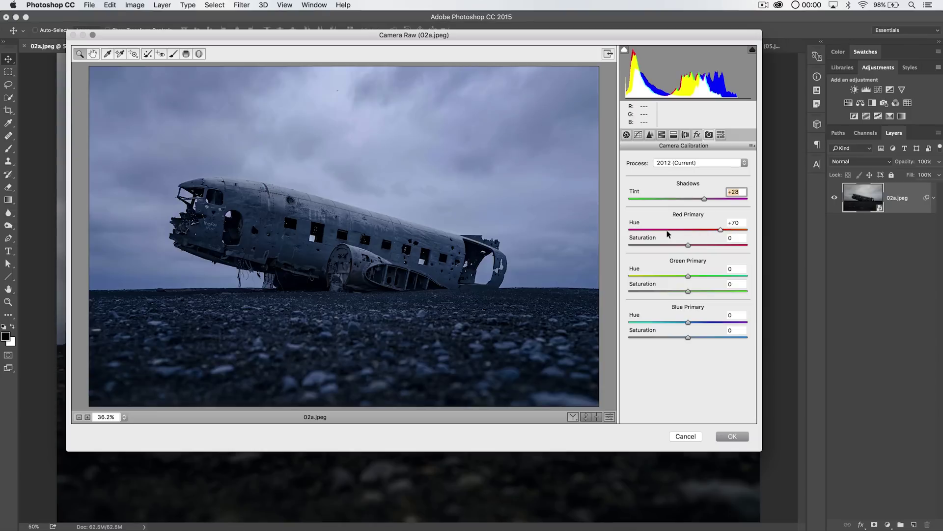
Set Red Primary Hue -52 and Saturation +20, and Green Primary Hue +29 and Saturation +31.
mouse_move(668, 234)
left_mouse_down()
mouse_move(649, 236)
mouse_move(657, 233)
left_mouse_up()
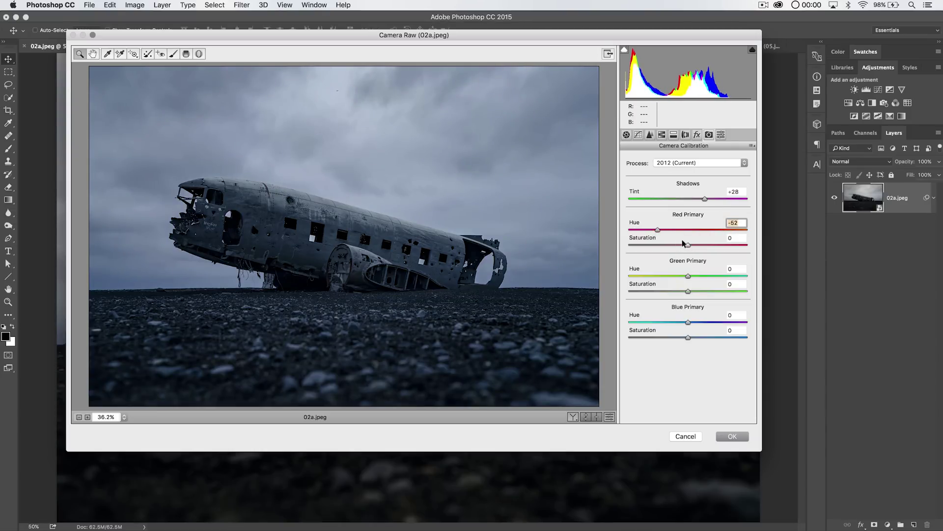
left_click_drag(685, 245, 719, 244)
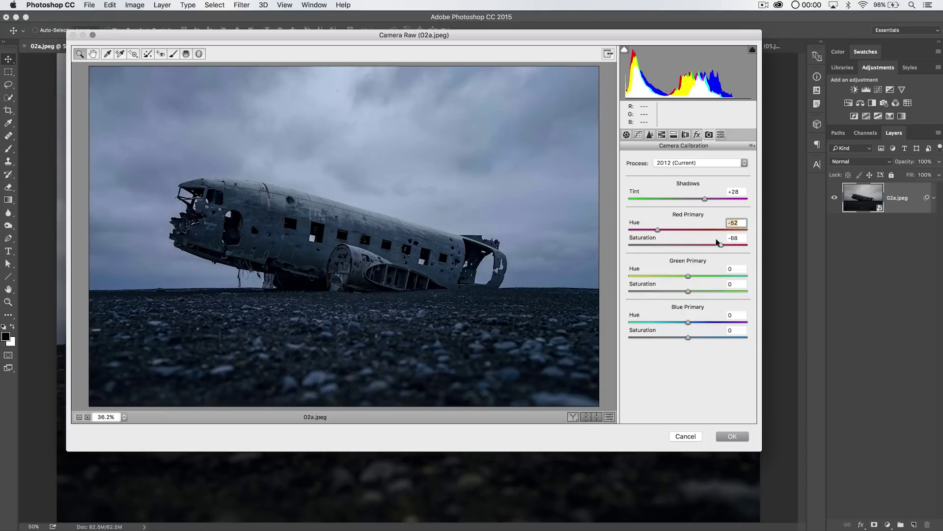
left_click(700, 244)
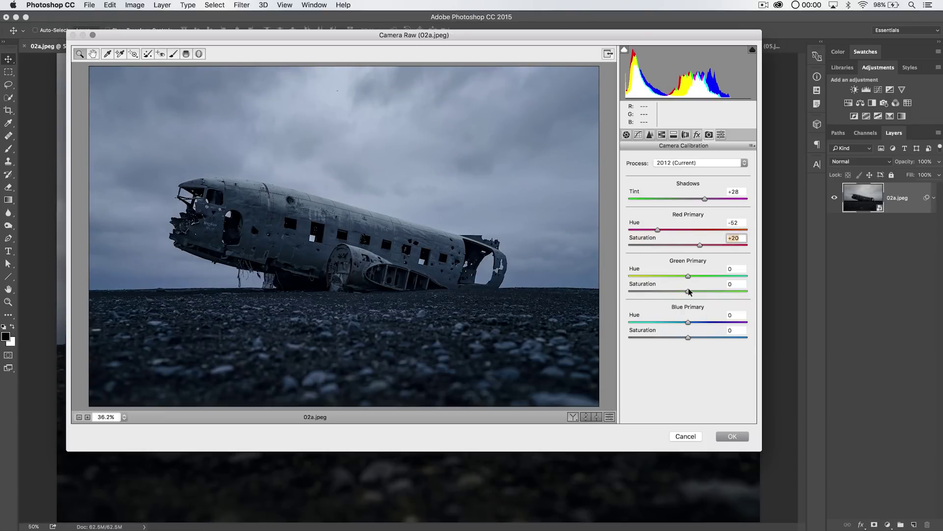
mouse_move(687, 276)
left_mouse_down()
mouse_move(659, 277)
mouse_move(705, 276)
left_mouse_up()
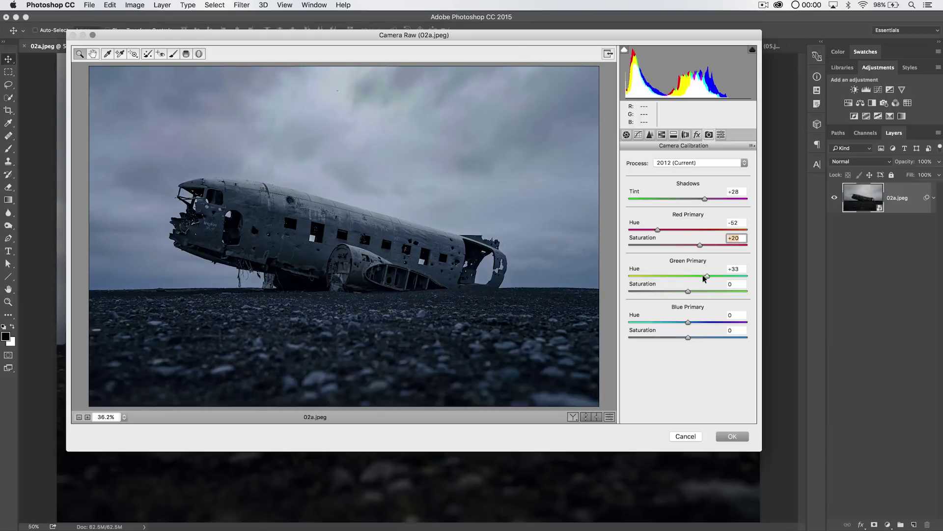
left_click(706, 292)
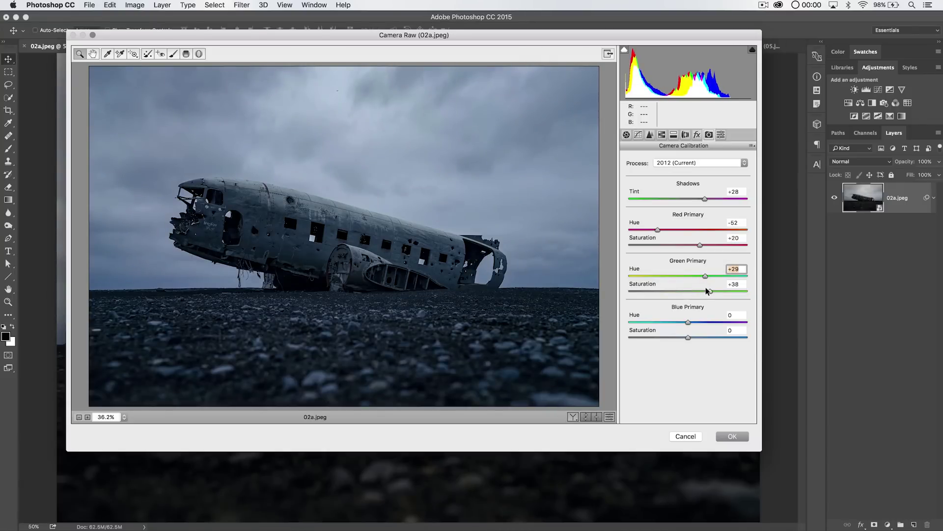
left_click(705, 291)
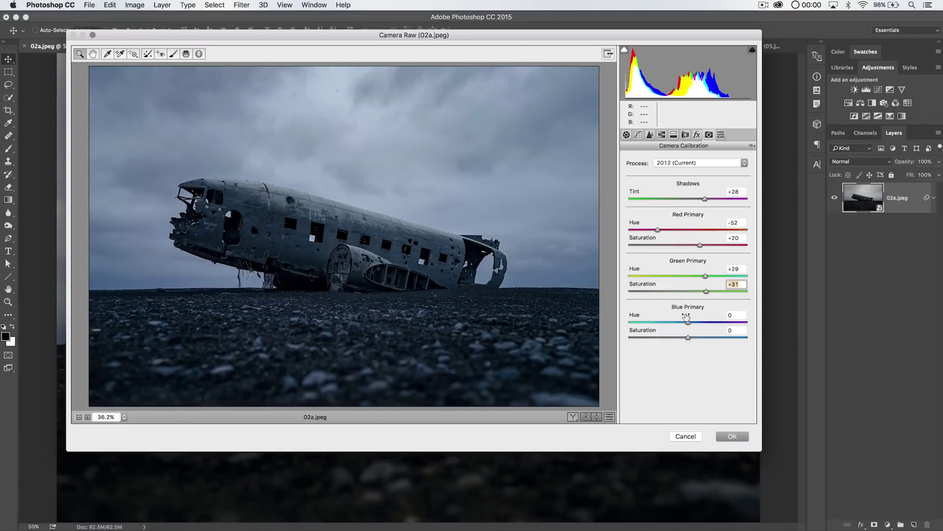
Set the Blue Primary Hue to -3 and Saturation to -6.
left_click_drag(686, 320, 719, 319)
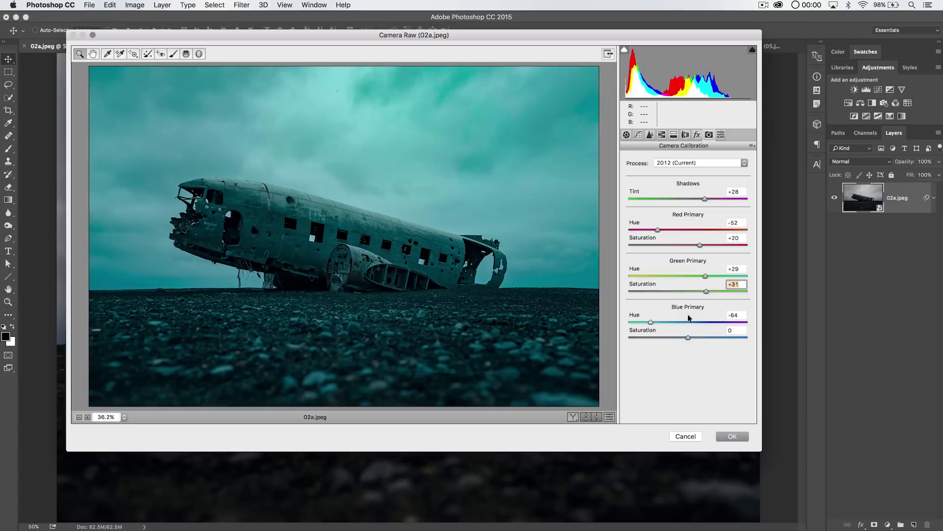
left_click_drag(719, 319, 669, 321)
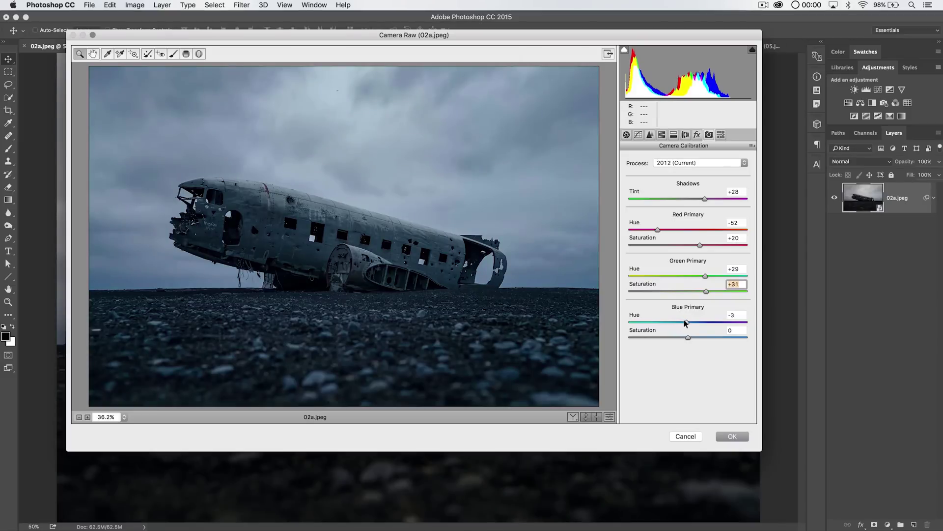
mouse_move(669, 320)
left_mouse_down()
mouse_move(687, 322)
mouse_move(680, 336)
left_mouse_up()
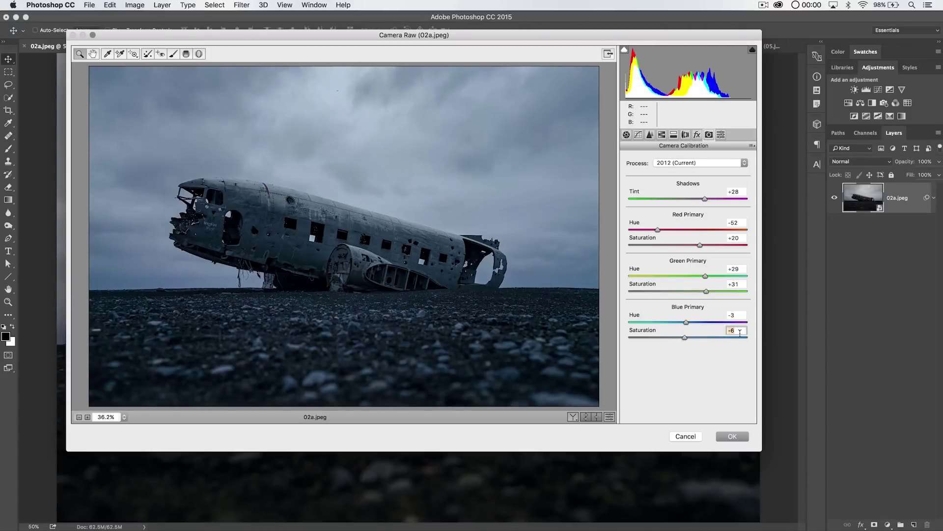
left_click(721, 135)
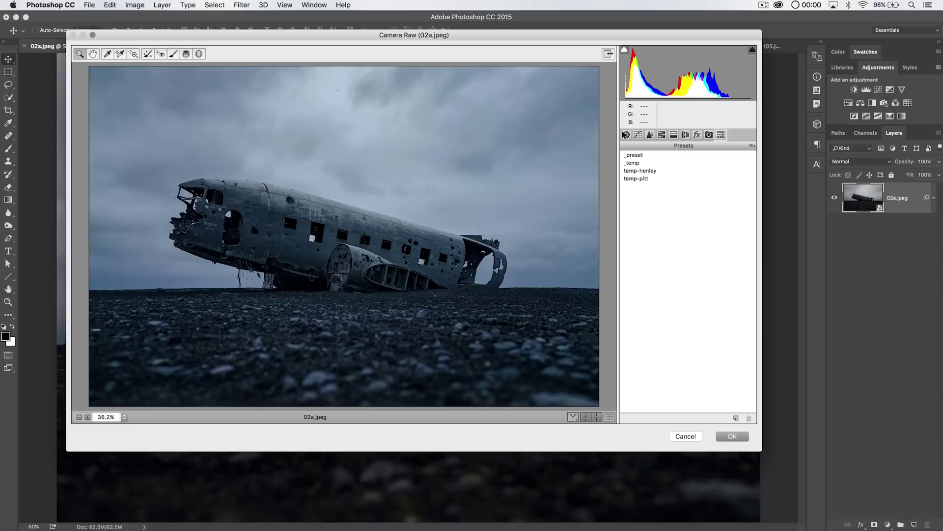
Go back to the Basic tab and select the Graduated Filter tool.
left_click(626, 135)
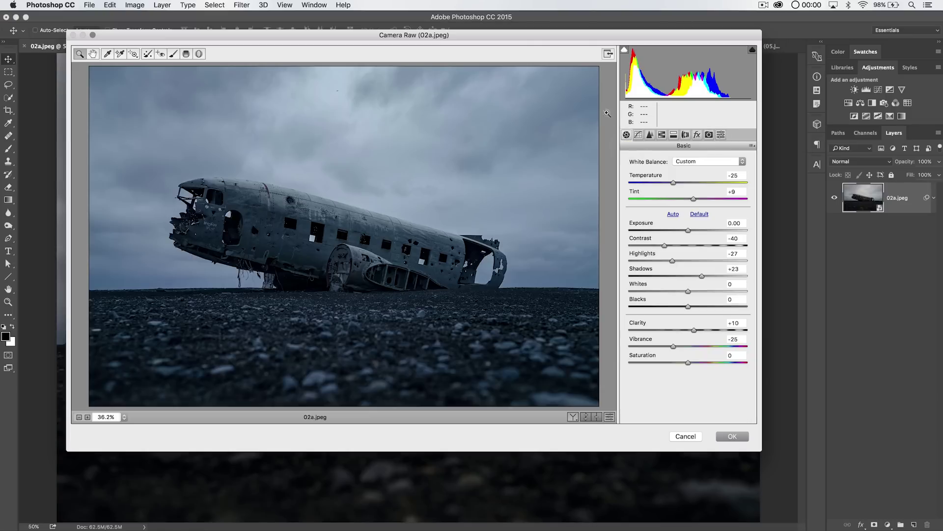
left_click(187, 54)
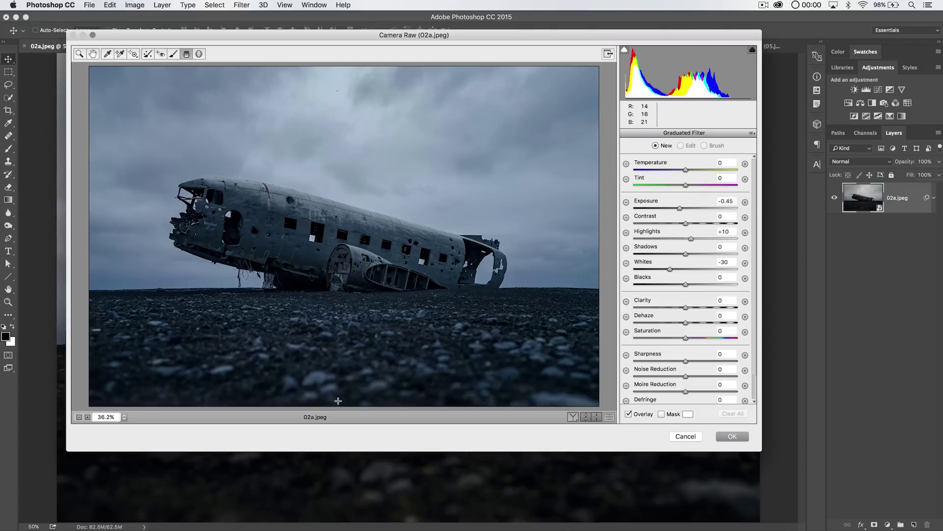
Draw graduated filters from the bottom and top, with sky Exposure +0.35.
mouse_move(357, 406)
left_mouse_down()
mouse_move(344, 244)
mouse_move(358, 224)
left_mouse_up()
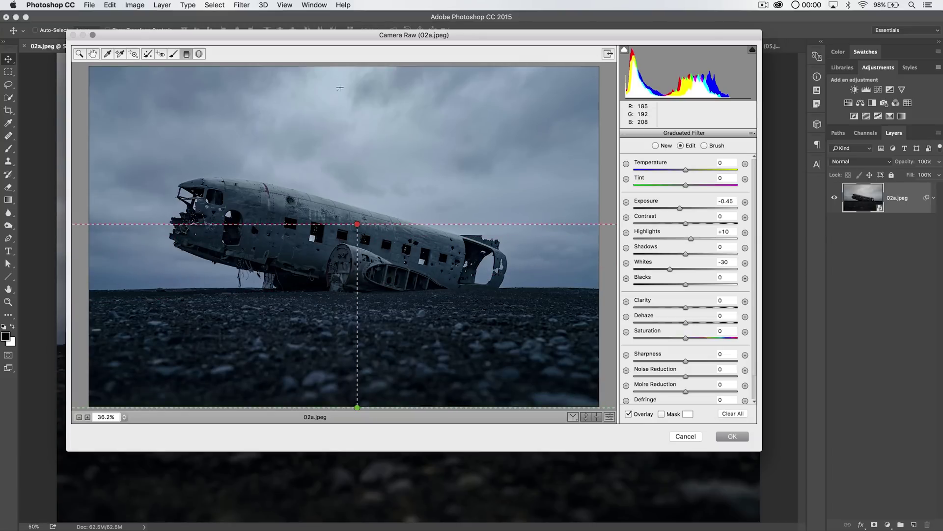
left_click_drag(355, 66, 356, 265)
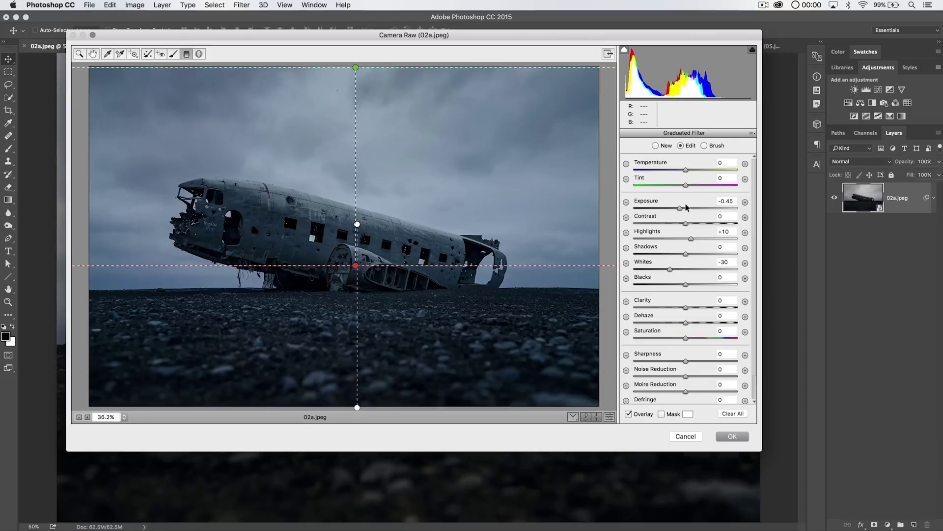
left_click_drag(686, 206, 688, 207)
left_click(686, 207)
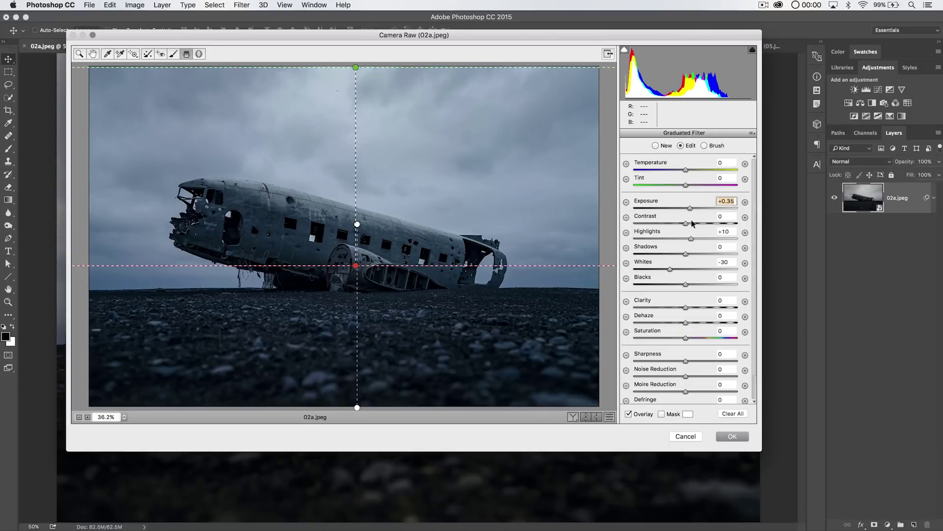
Give the sky gradient Contrast +46, Clarity +60 and slight Dehaze, then apply Camera Raw.
left_click_drag(692, 223, 710, 223)
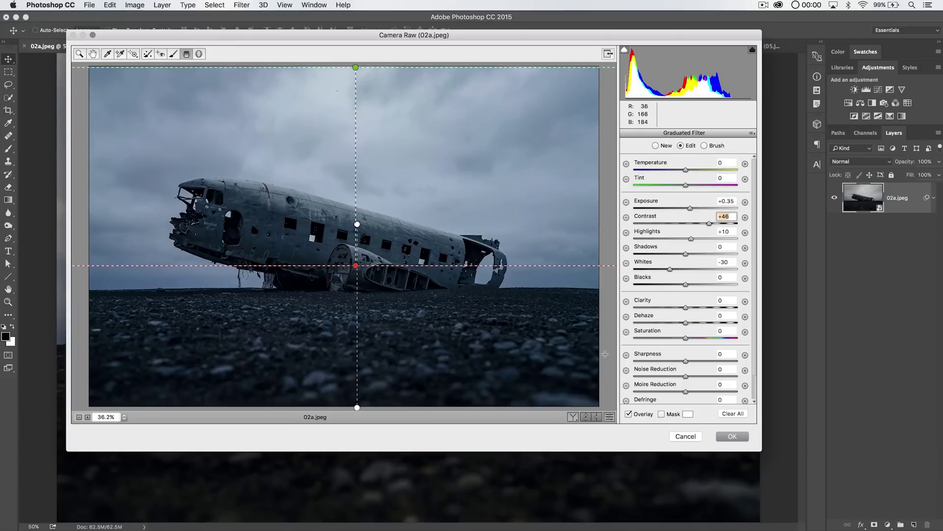
left_click_drag(692, 305, 715, 305)
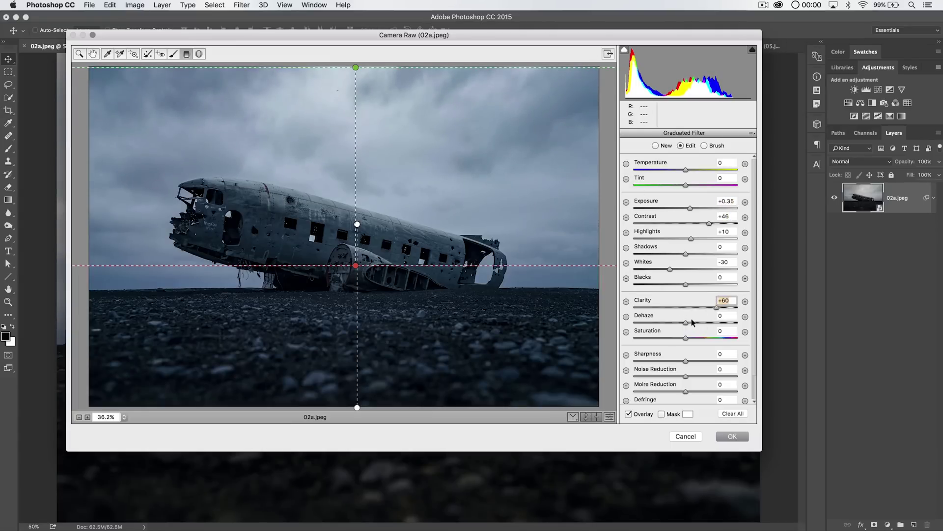
left_click_drag(691, 322, 709, 322)
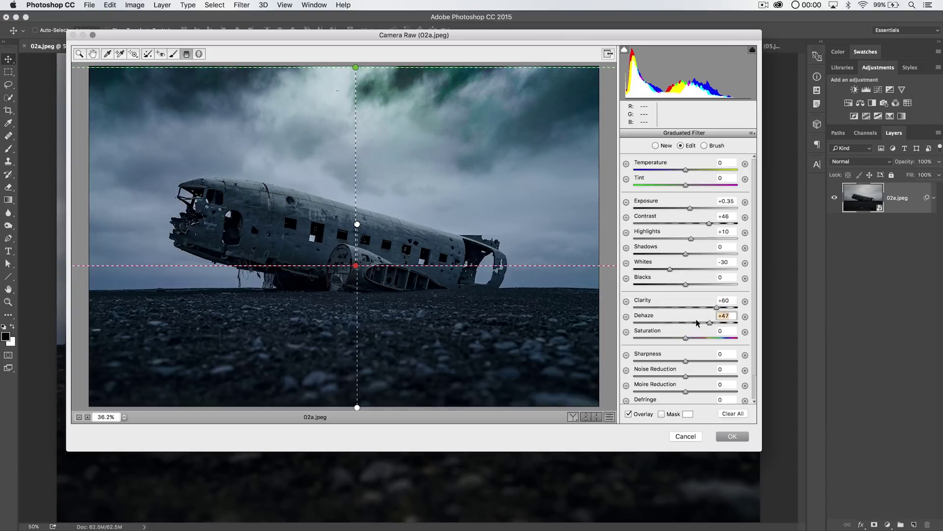
mouse_move(696, 322)
left_mouse_down()
mouse_move(687, 323)
mouse_move(723, 320)
mouse_move(686, 324)
left_mouse_up()
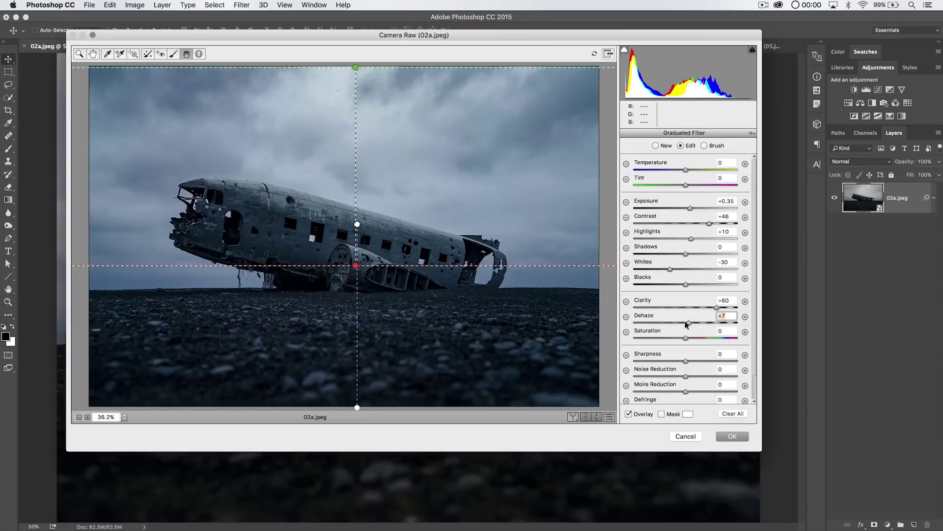
left_click(732, 436)
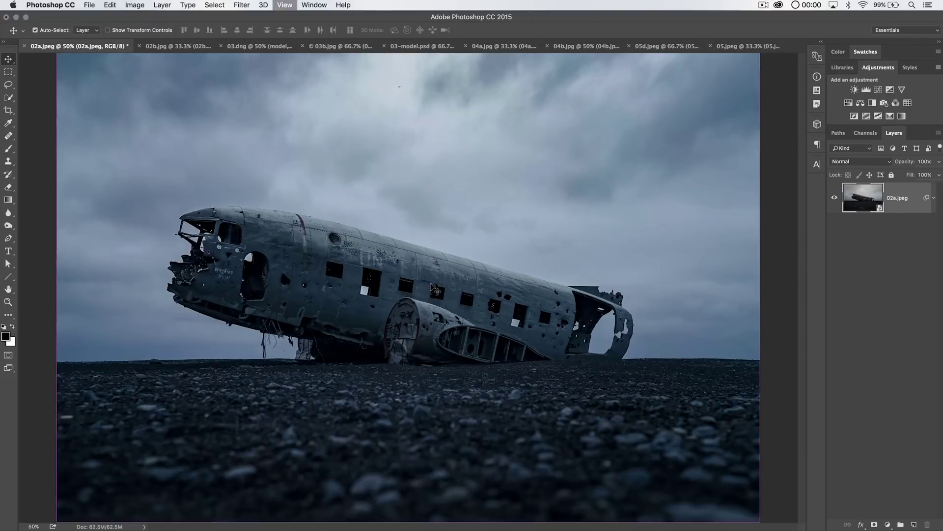
Expand the layer's Camera Raw smart filter and toggle it off and on to compare with the original.
key("super+minus")
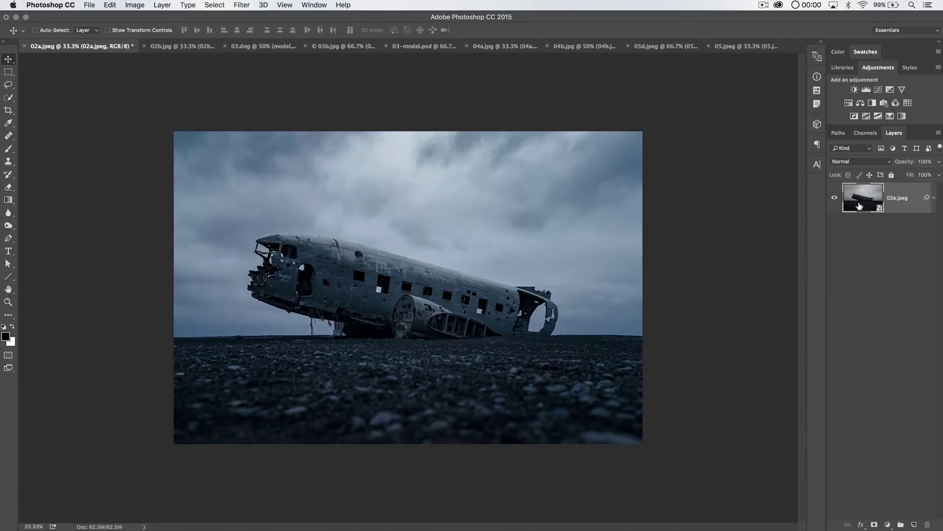
left_click(933, 198)
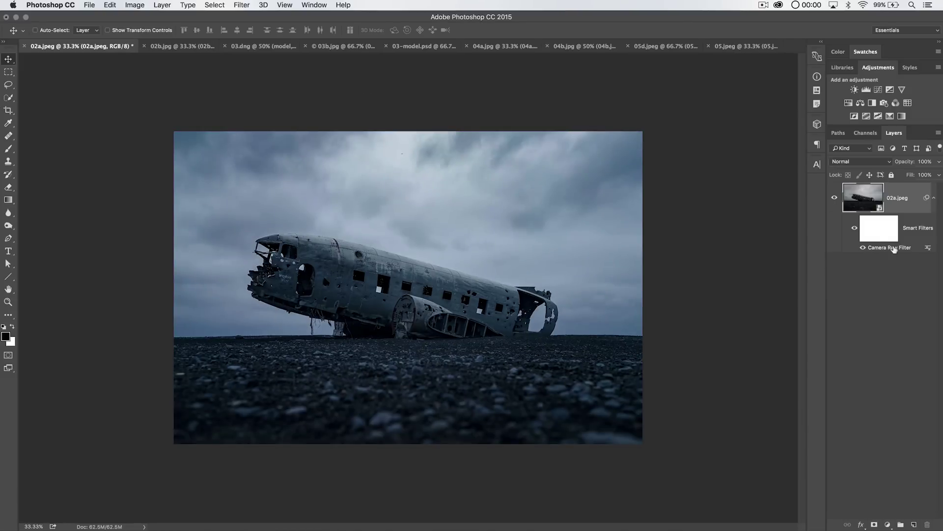
left_click(856, 228)
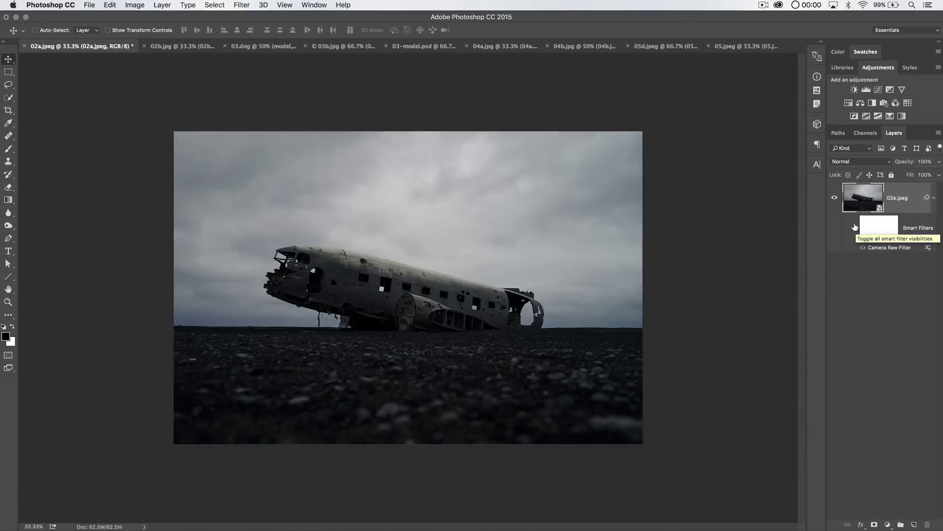
left_click(855, 227)
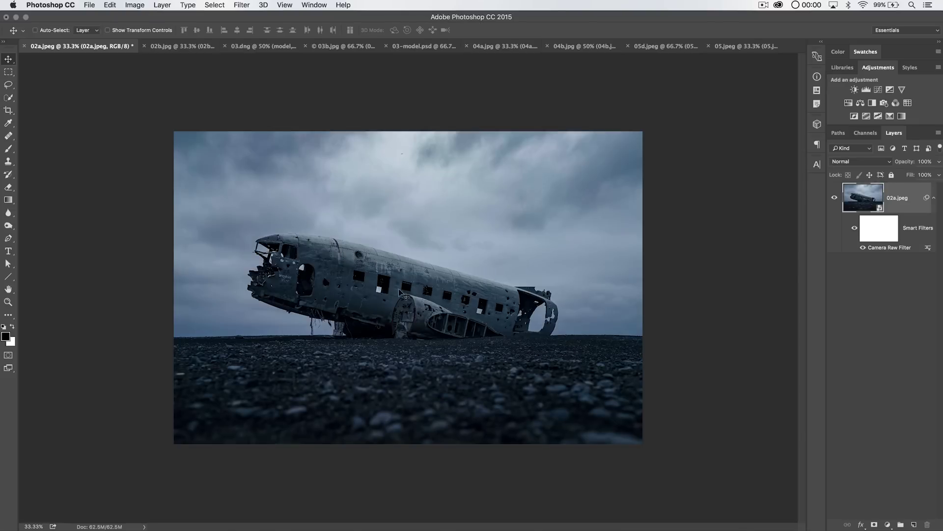
left_click(853, 229)
left_click(853, 228)
left_click(856, 227)
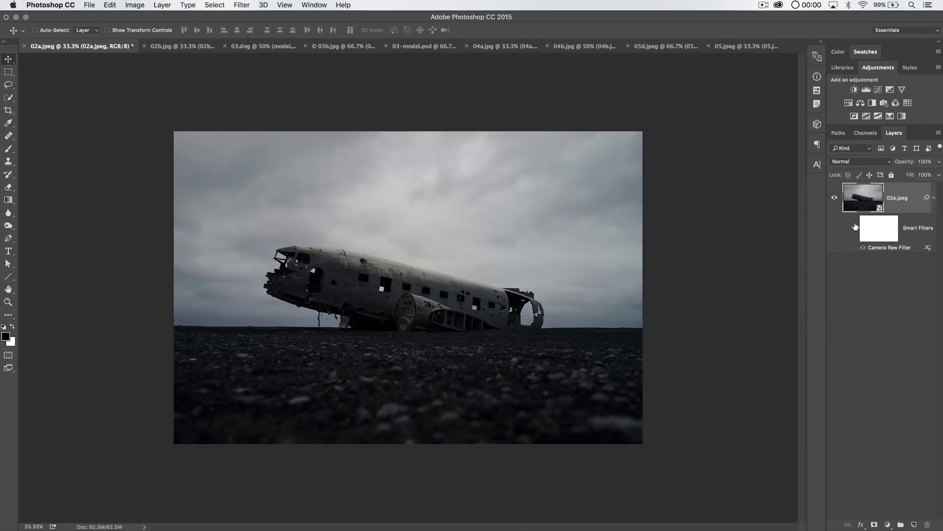
left_click(855, 228)
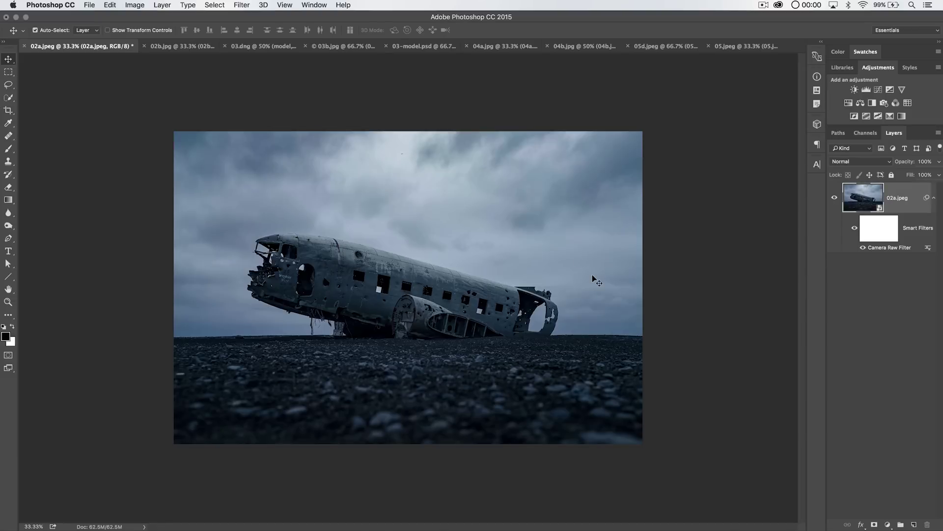
key("super+t")
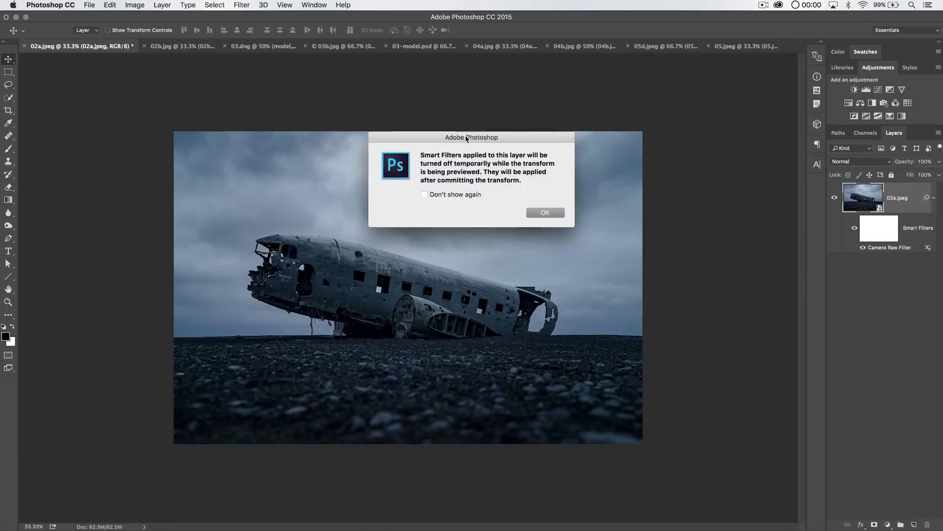
Dismiss the smart-filter warning, then stretch the photo to about 108.27% width and commit.
left_click_drag(475, 141, 438, 187)
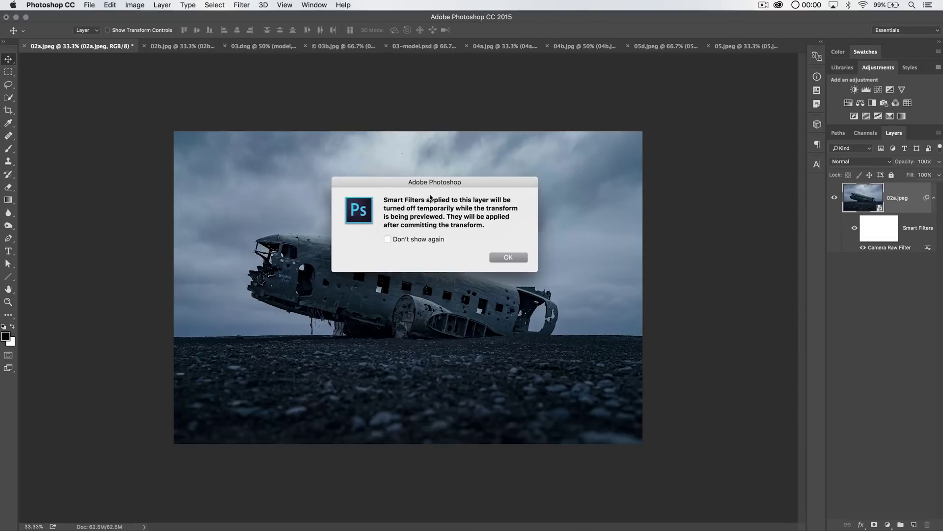
left_click_drag(431, 182, 423, 179)
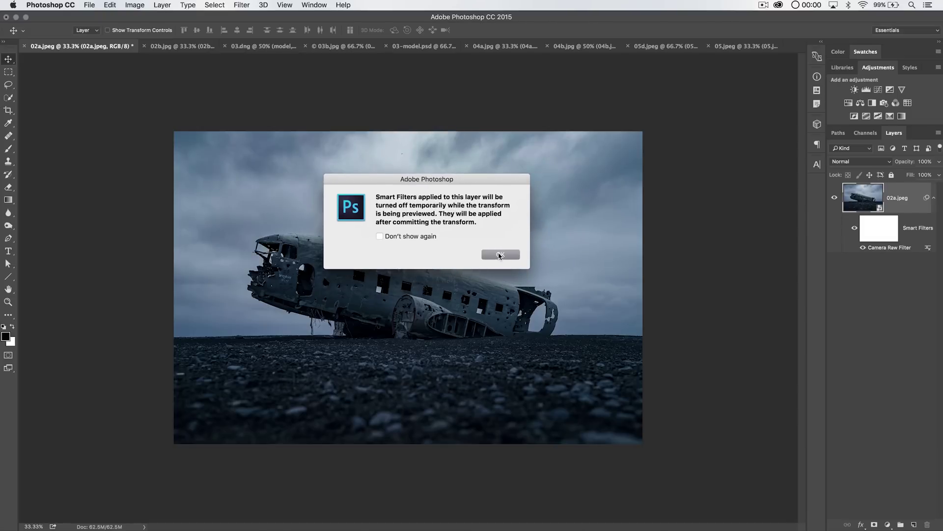
left_click(499, 255)
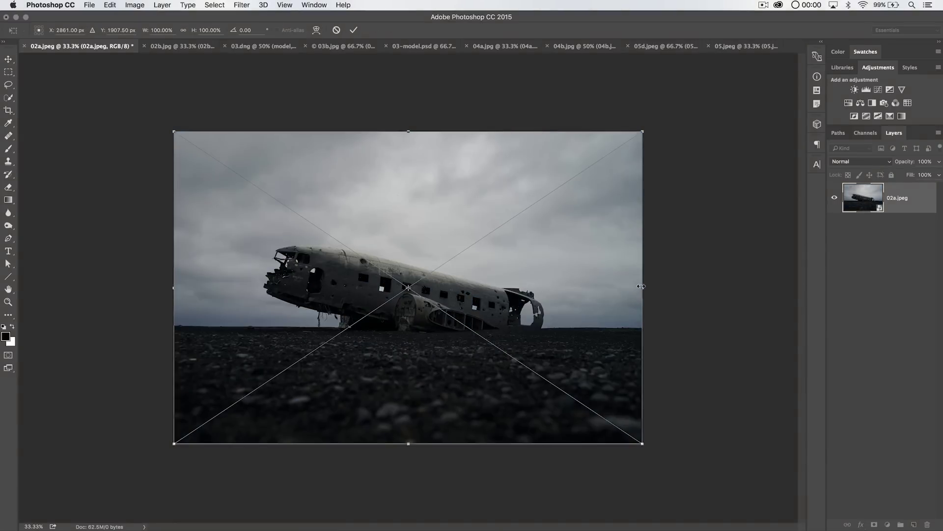
left_click_drag(642, 287, 659, 282)
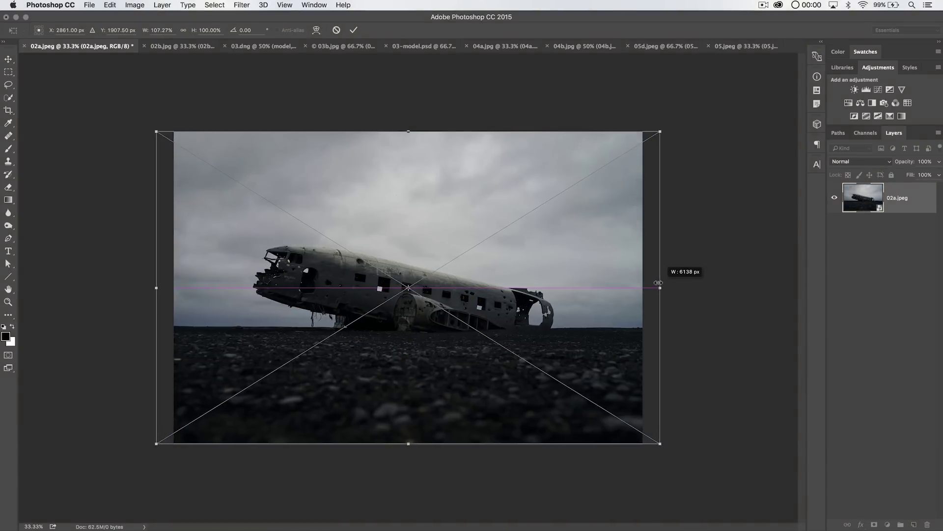
left_click_drag(659, 282, 661, 282)
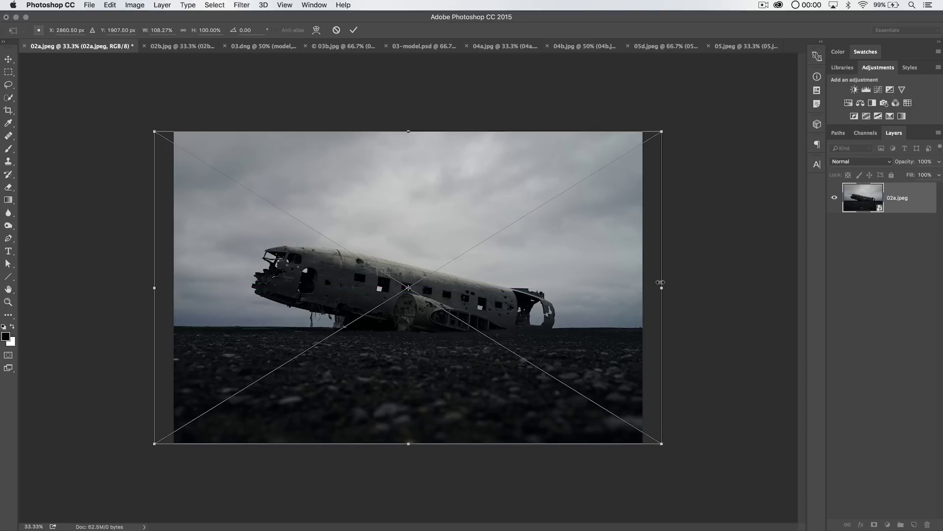
left_click(352, 28)
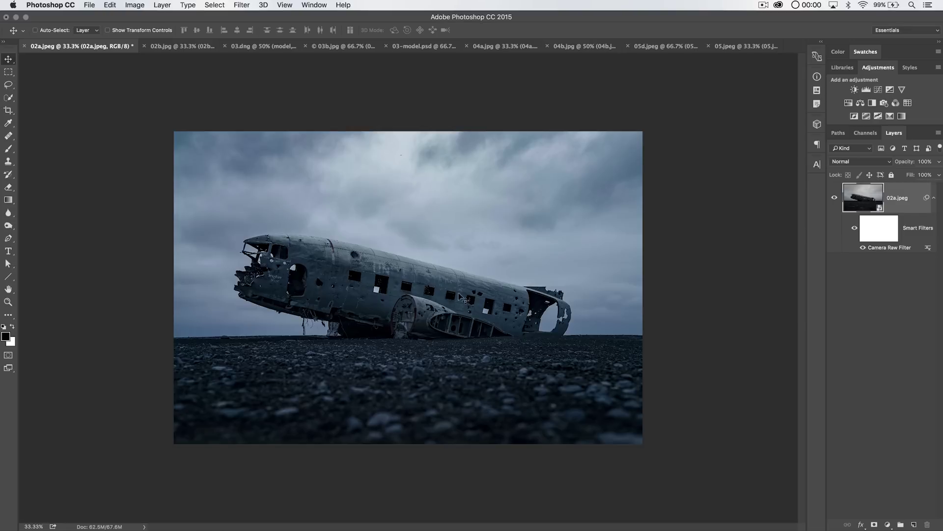
Re-enable the Camera Raw smart filter, select its mask, and collapse the filter list.
left_click(853, 228)
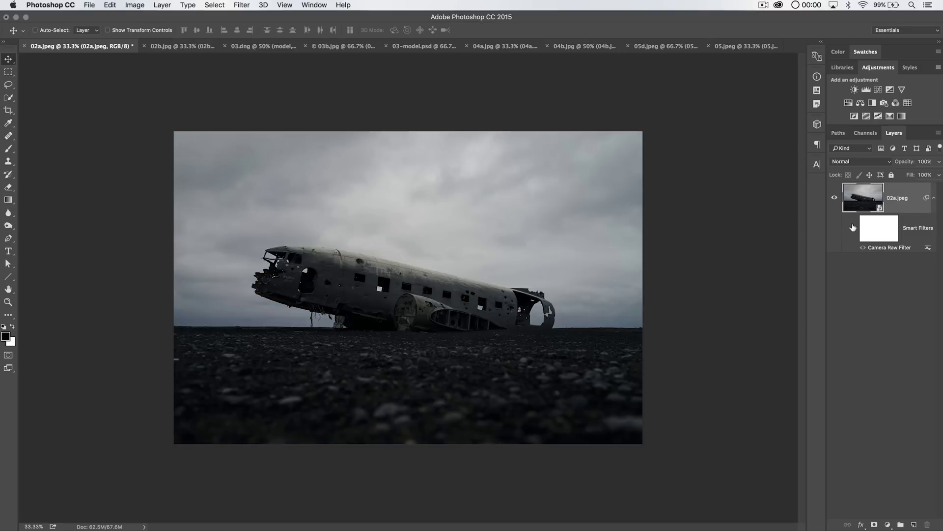
left_click(853, 228)
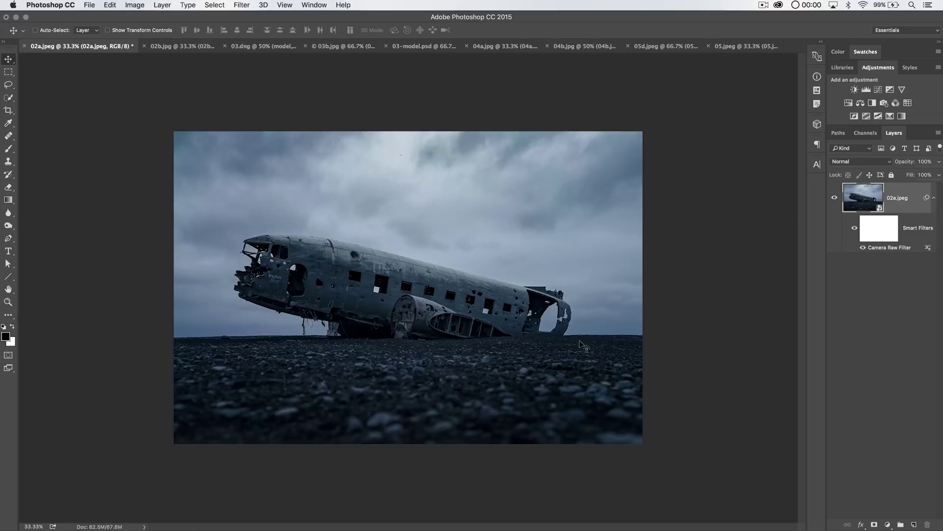
left_click(879, 228)
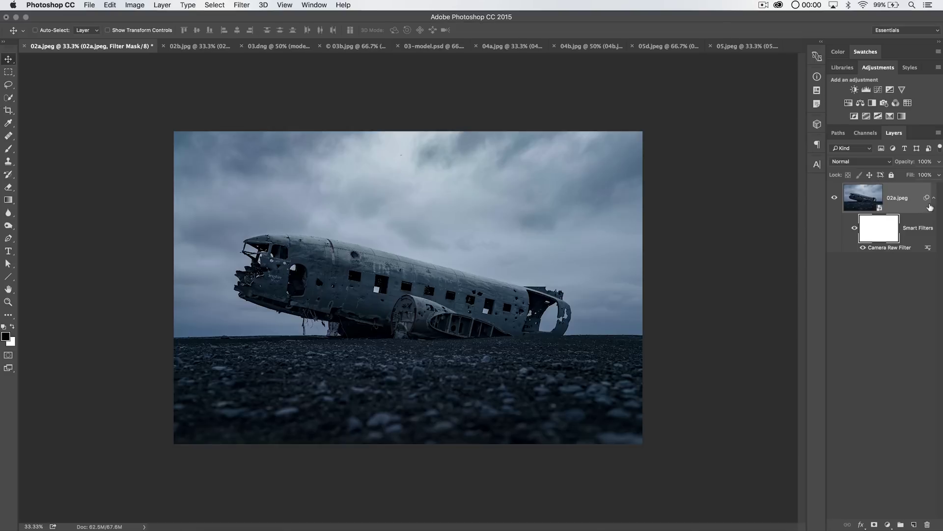
left_click(930, 200)
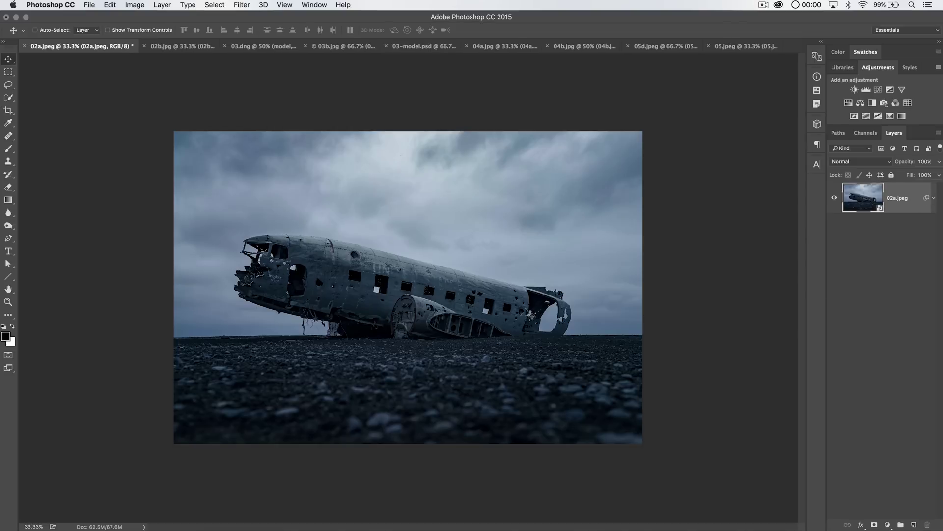
In 02b.jpg, convert the swimmer layer to a smart object and add a New Smart Object via Copy.
left_click(183, 46)
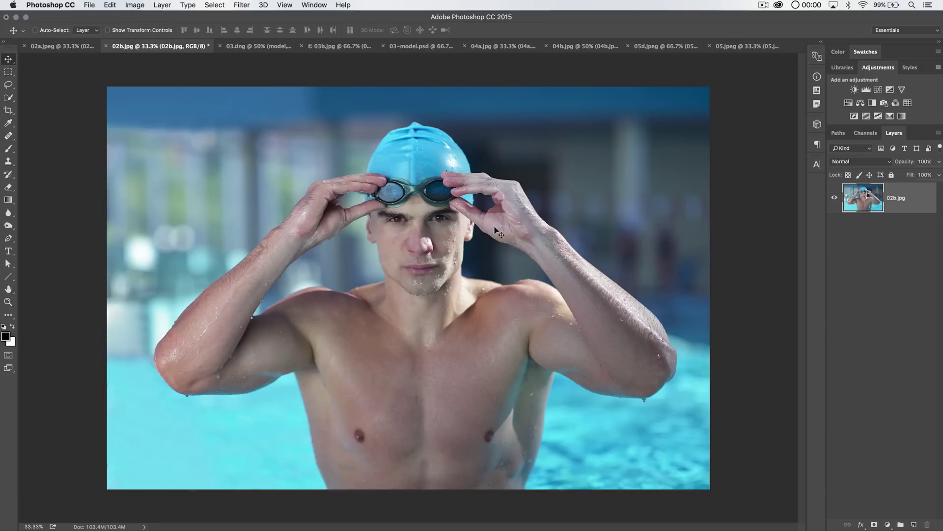
right_click(912, 194)
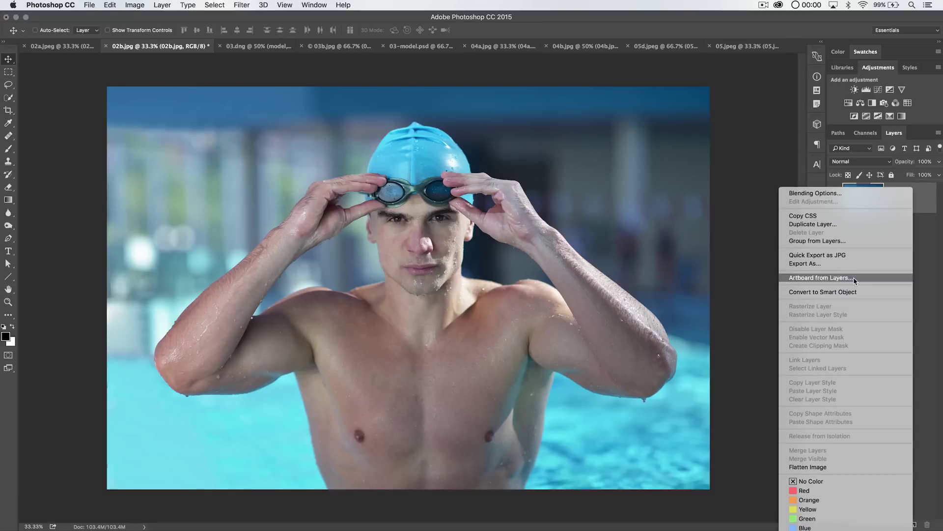
left_click(818, 293)
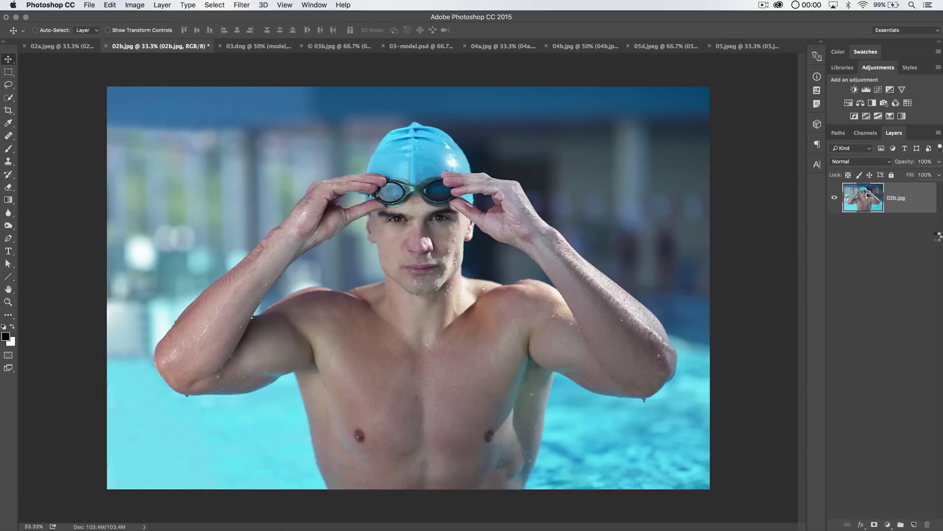
right_click(911, 196)
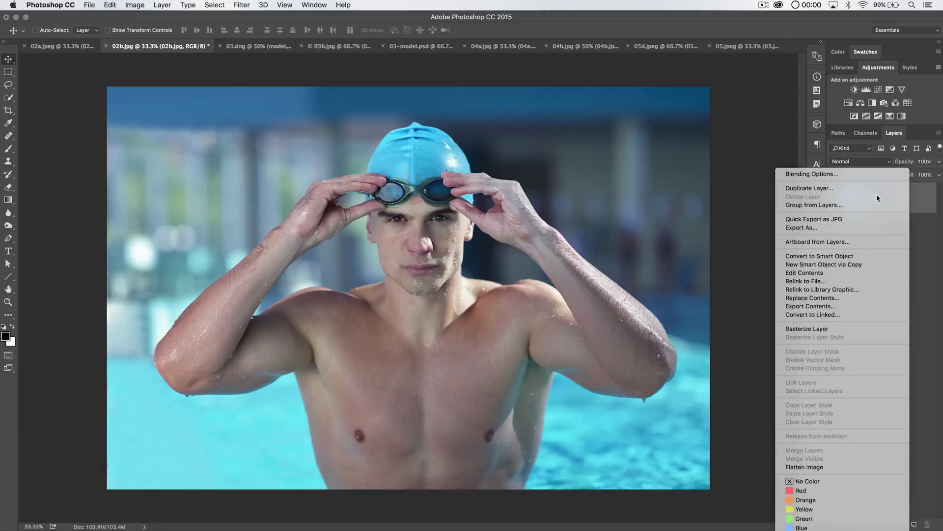
left_click(848, 264)
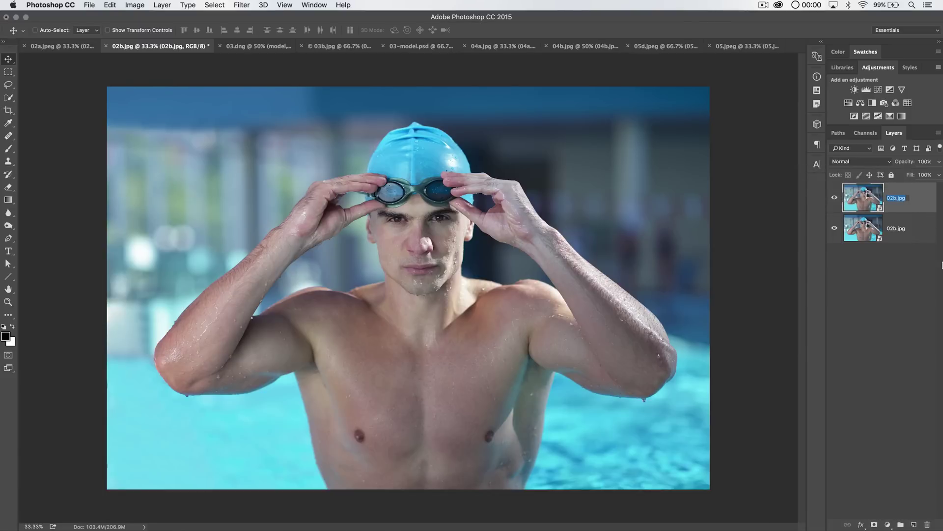
type("b&w")
Rename the top layer 'b&w' and the bottom layer 'img', then select b&w.
key("Return")
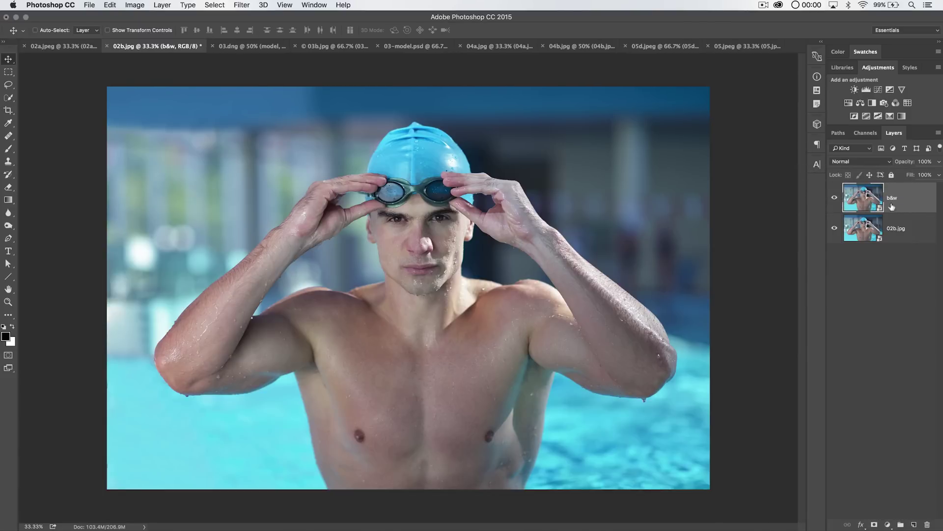
double_click(894, 229)
type("img")
key("Return")
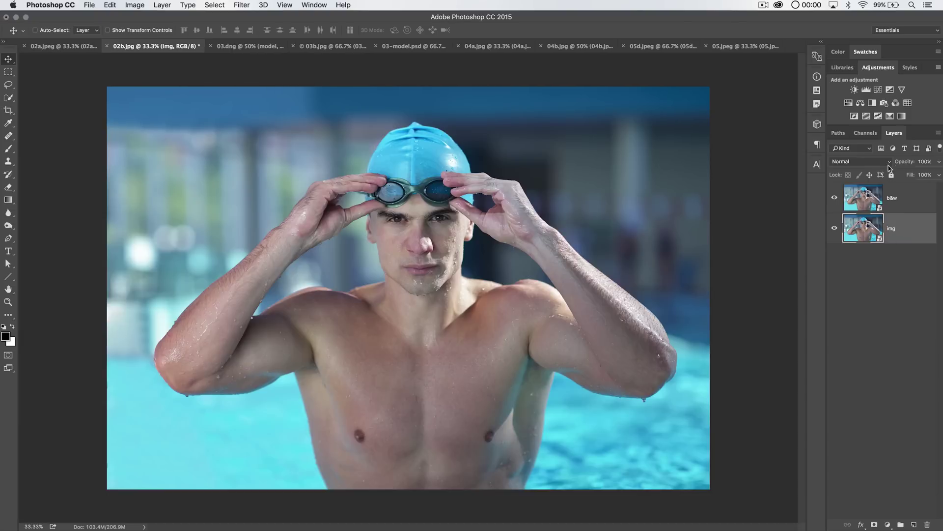
left_click(895, 198)
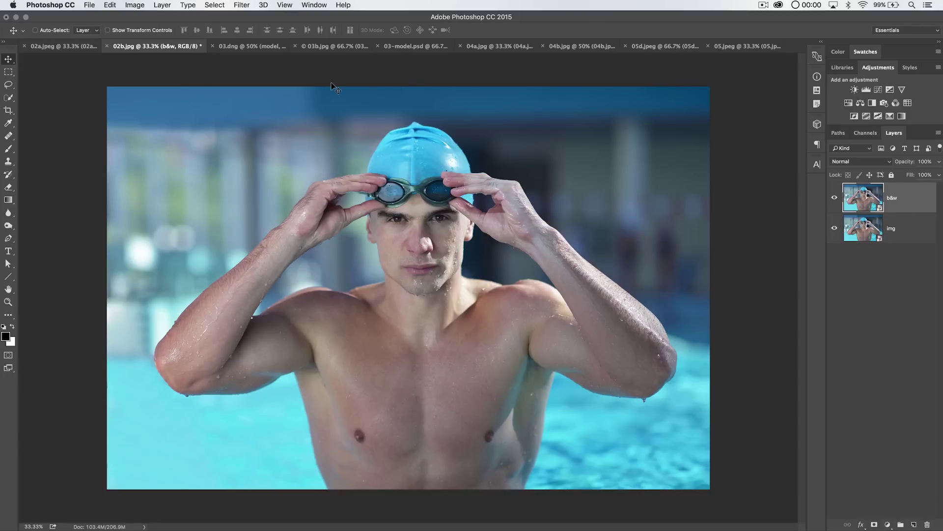
Apply the Camera Raw Filter to the b&w layer with Convert to Grayscale ticked.
left_click(244, 5)
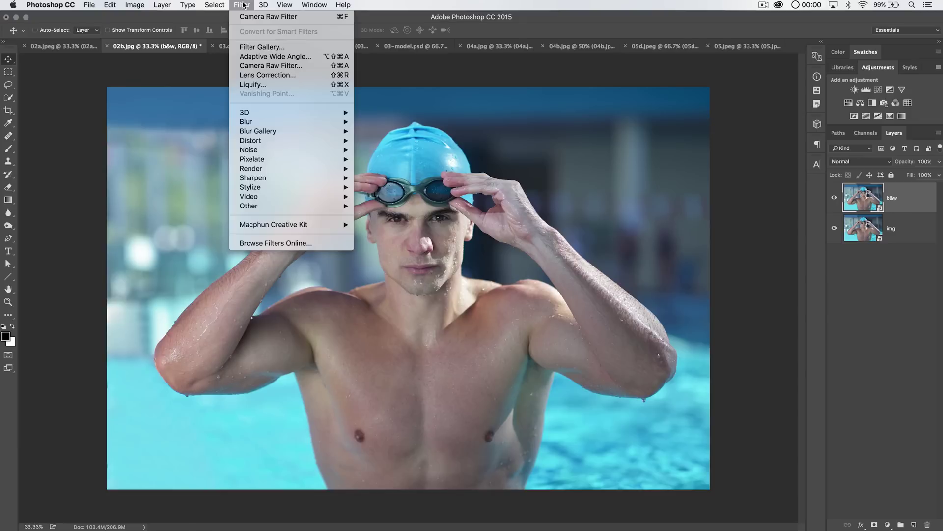
left_click(268, 65)
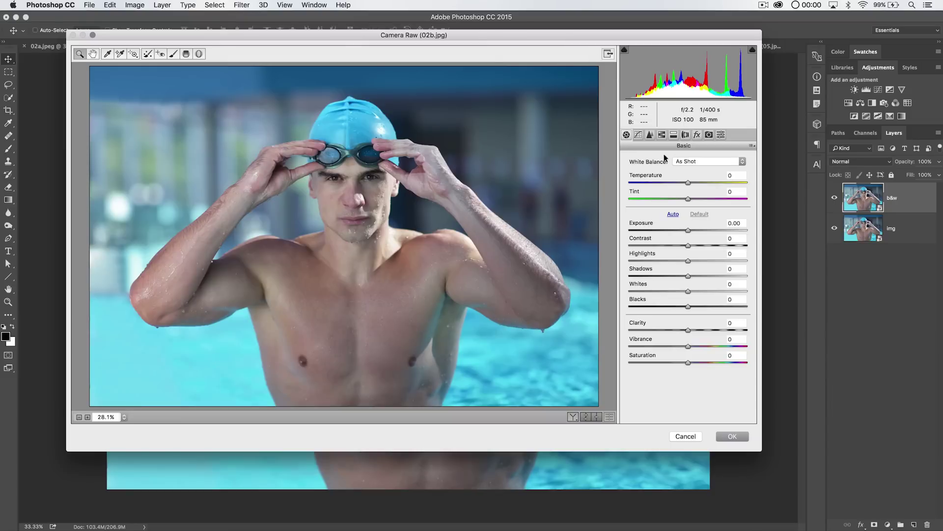
left_click(661, 134)
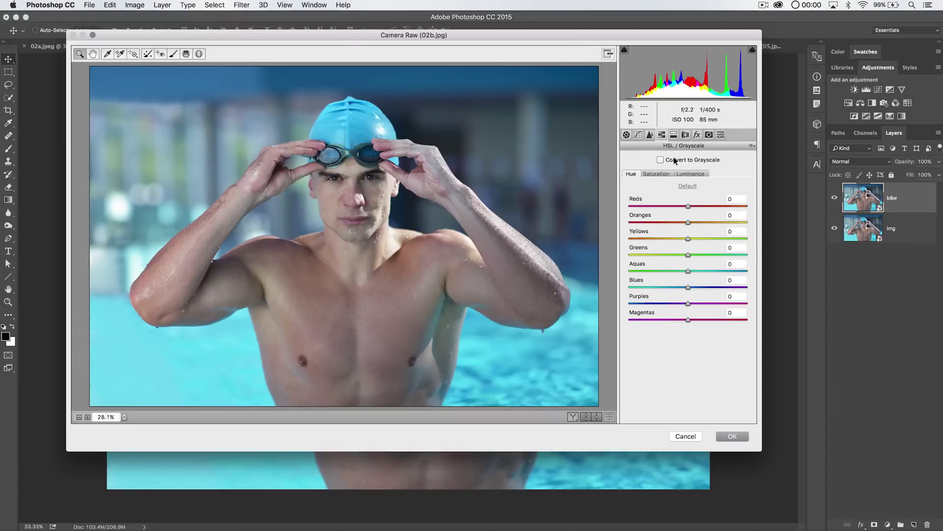
left_click(677, 160)
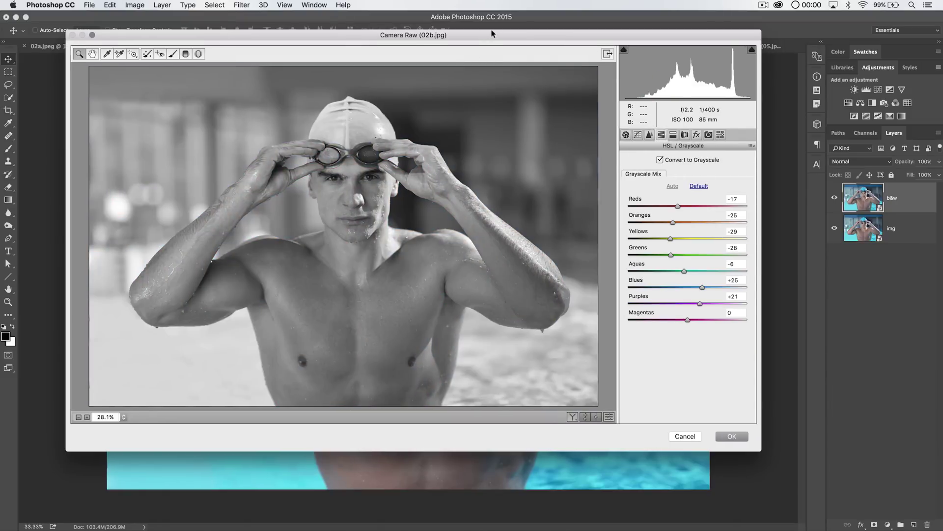
mouse_move(495, 29)
left_mouse_down()
mouse_move(499, 45)
mouse_move(496, 21)
left_mouse_up()
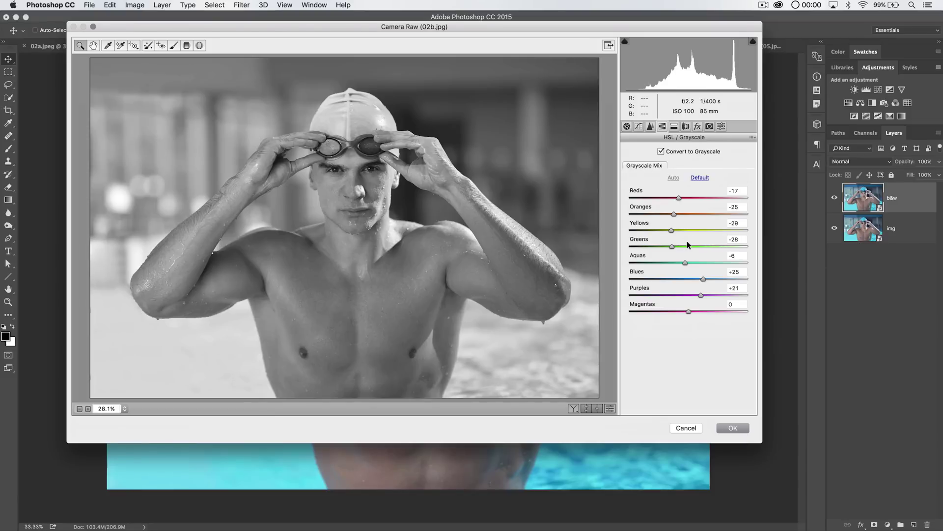
Adjust the grayscale mix Reds and set Yellows to +52 and Greens to +43.
mouse_move(697, 196)
left_mouse_down()
mouse_move(671, 210)
mouse_move(701, 212)
mouse_move(679, 200)
mouse_move(693, 194)
mouse_move(628, 201)
mouse_move(733, 213)
left_mouse_up()
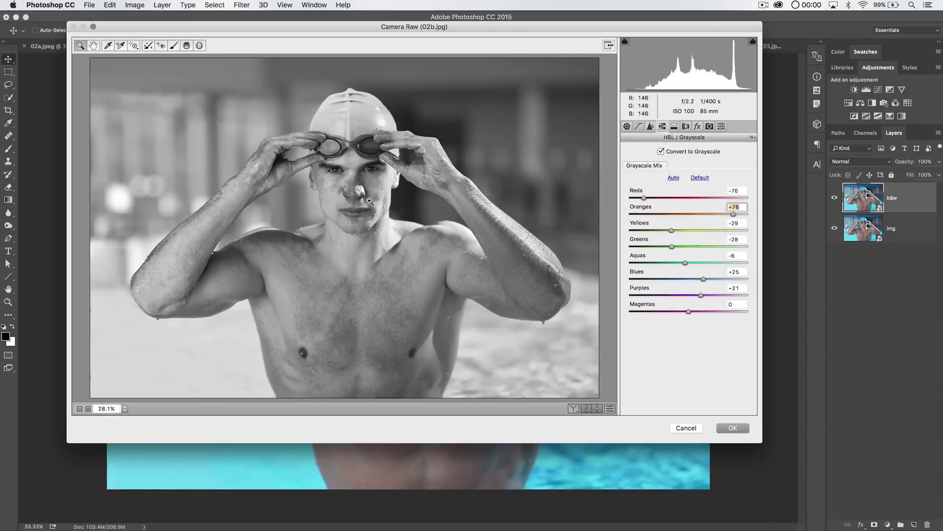
left_click_drag(644, 199, 664, 199)
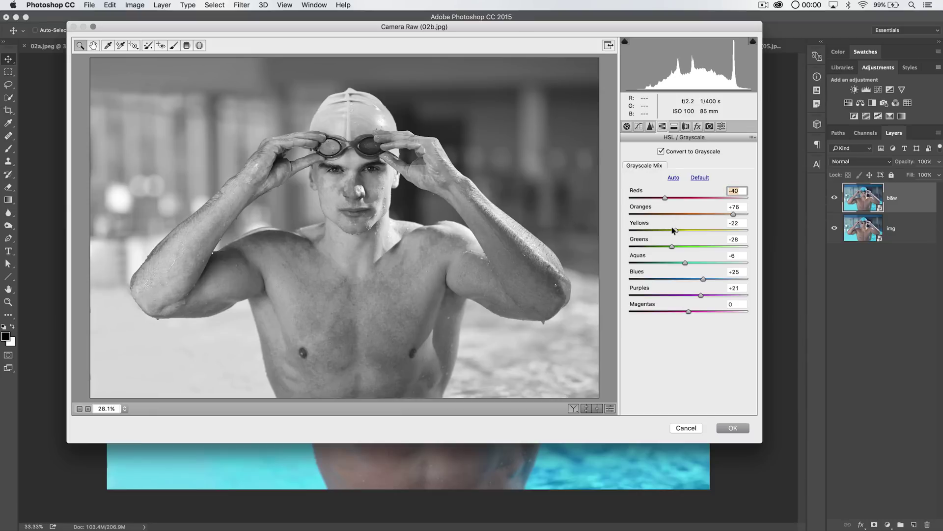
mouse_move(672, 230)
left_mouse_down()
mouse_move(656, 230)
mouse_move(747, 231)
mouse_move(720, 231)
mouse_move(728, 246)
left_mouse_up()
double_click(727, 247)
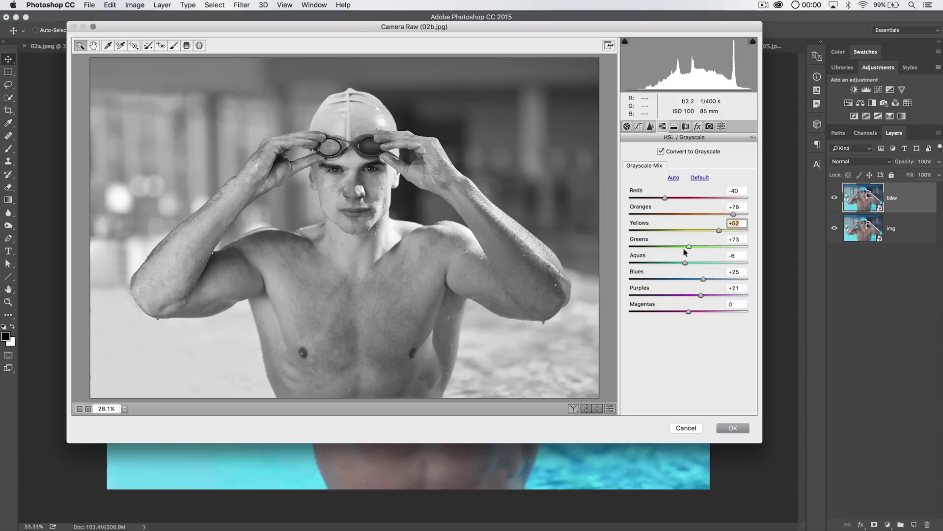
mouse_move(689, 247)
left_mouse_down()
mouse_move(713, 246)
mouse_move(673, 279)
left_mouse_up()
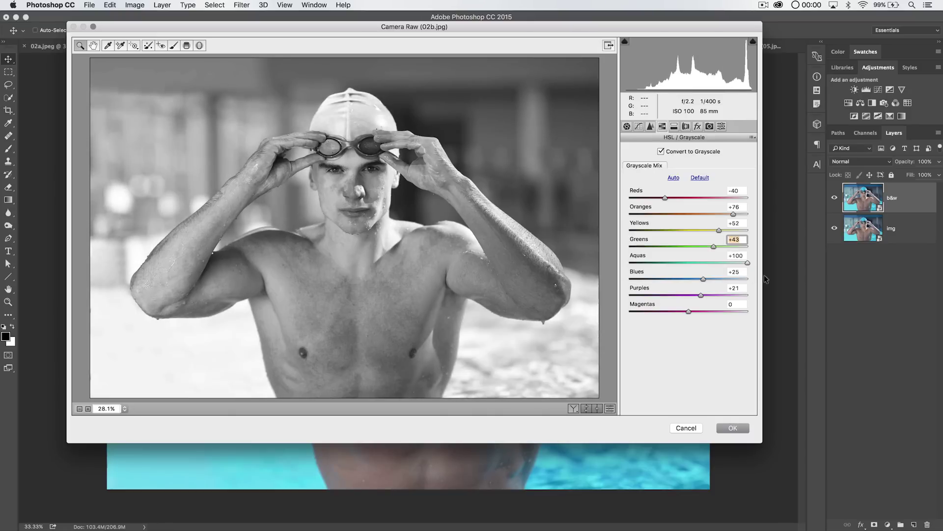
Set Aquas +78, Blues +100, Purples +85, Magentas −30, and trim Reds to −51.
left_click_drag(673, 279, 717, 279)
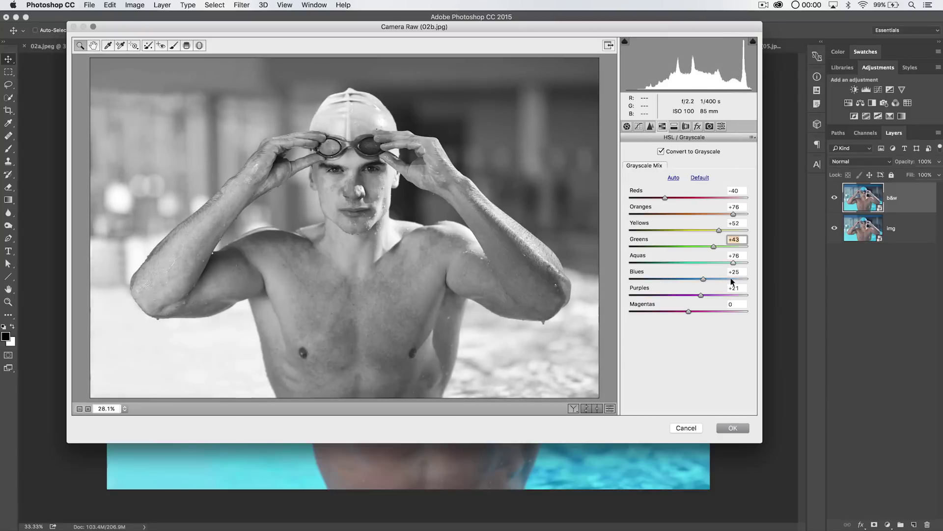
key("Tab")
type("78")
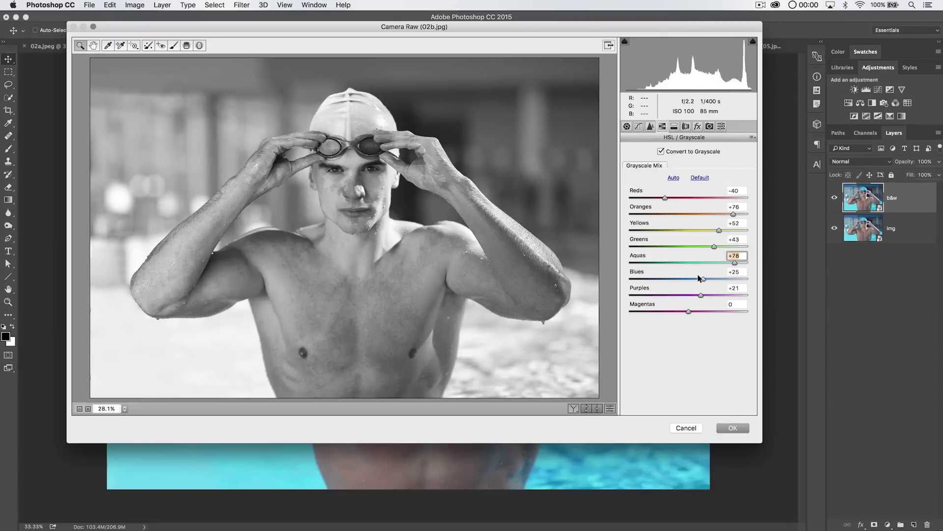
left_click_drag(698, 275, 756, 270)
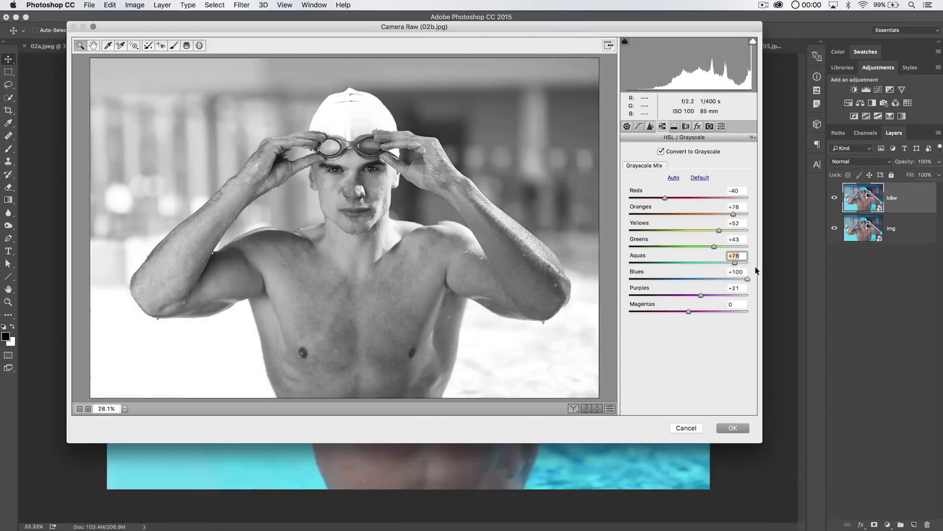
key("Tab")
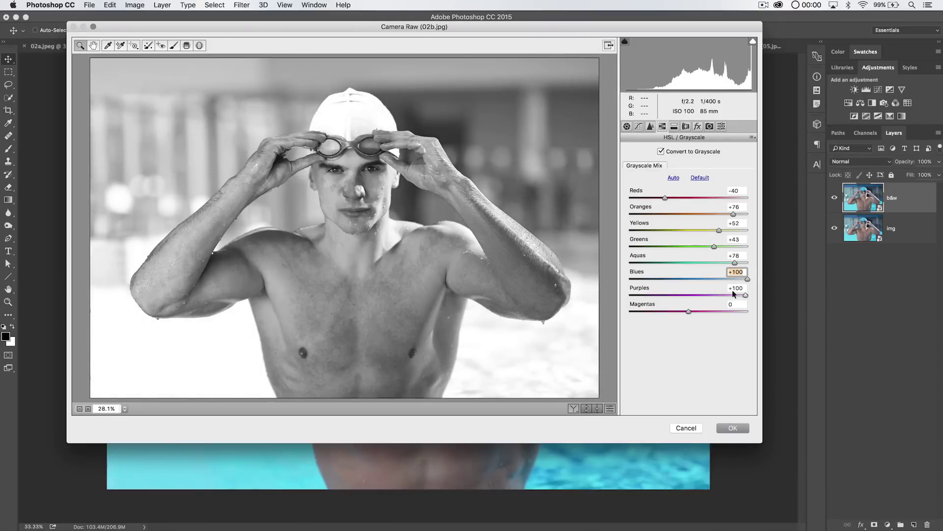
left_click(737, 296)
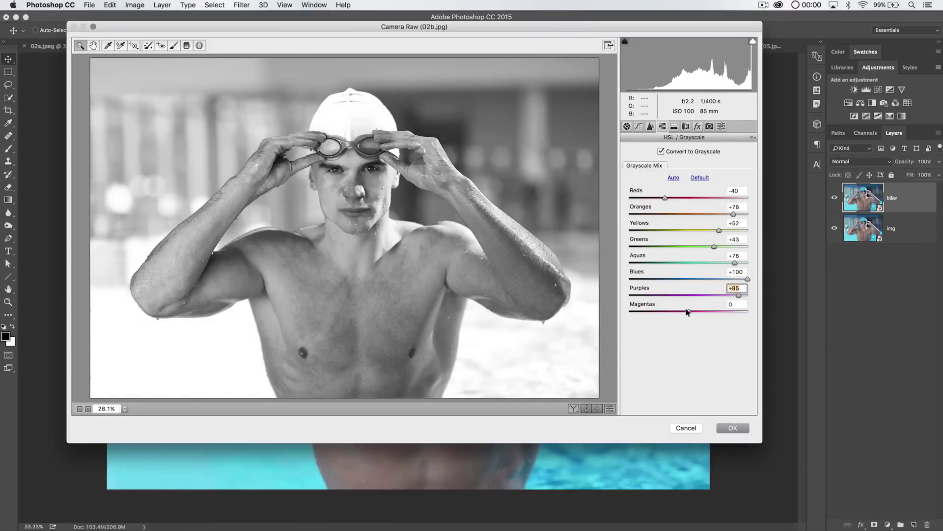
mouse_move(686, 312)
left_mouse_down()
mouse_move(748, 302)
mouse_move(678, 314)
mouse_move(720, 319)
mouse_move(642, 312)
mouse_move(682, 317)
mouse_move(671, 312)
left_mouse_up()
left_click_drag(660, 195, 657, 197)
left_click(624, 126)
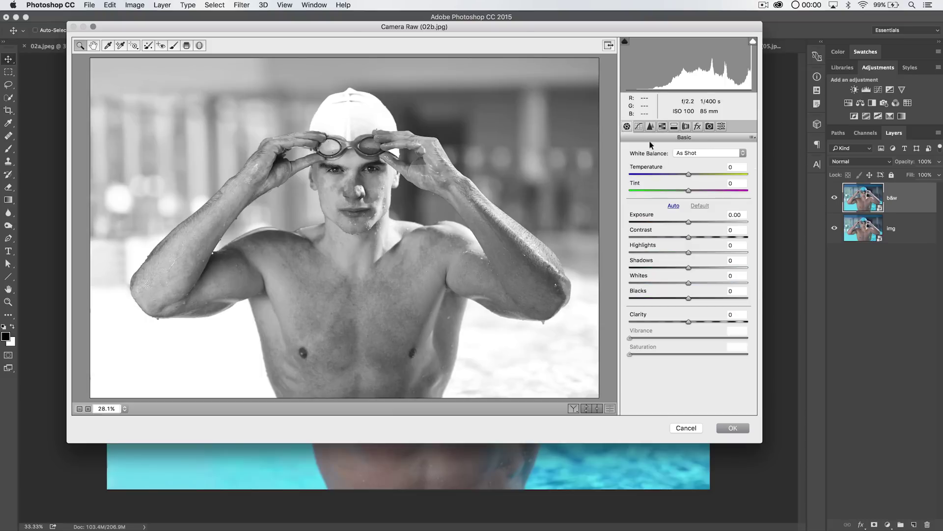
Set Contrast −39, Dehaze +25 and Clarity +30, then apply the Camera Raw filter.
mouse_move(688, 236)
left_mouse_down()
mouse_move(717, 239)
mouse_move(654, 245)
left_mouse_up()
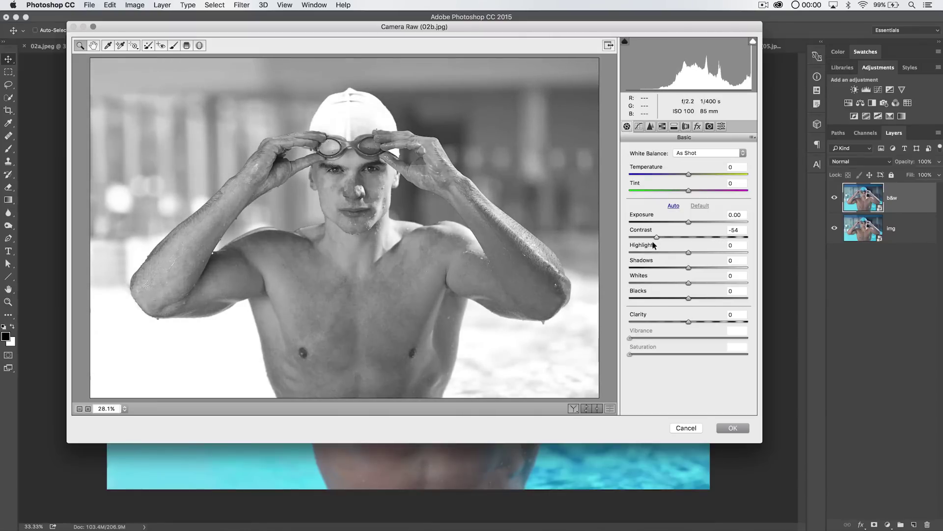
left_click_drag(654, 245, 667, 238)
left_click(697, 127)
mouse_move(696, 167)
left_mouse_down()
mouse_move(718, 166)
mouse_move(702, 167)
left_mouse_up()
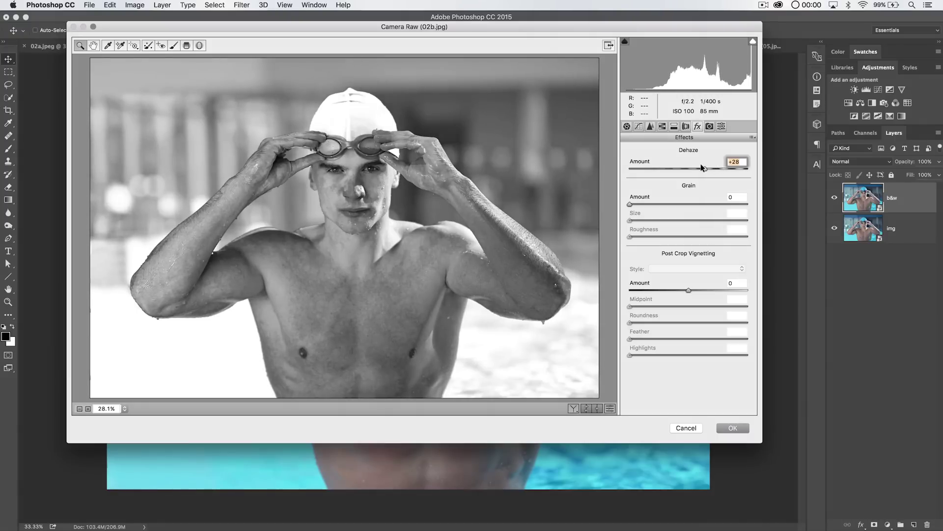
left_click(626, 127)
left_click_drag(690, 321, 705, 320)
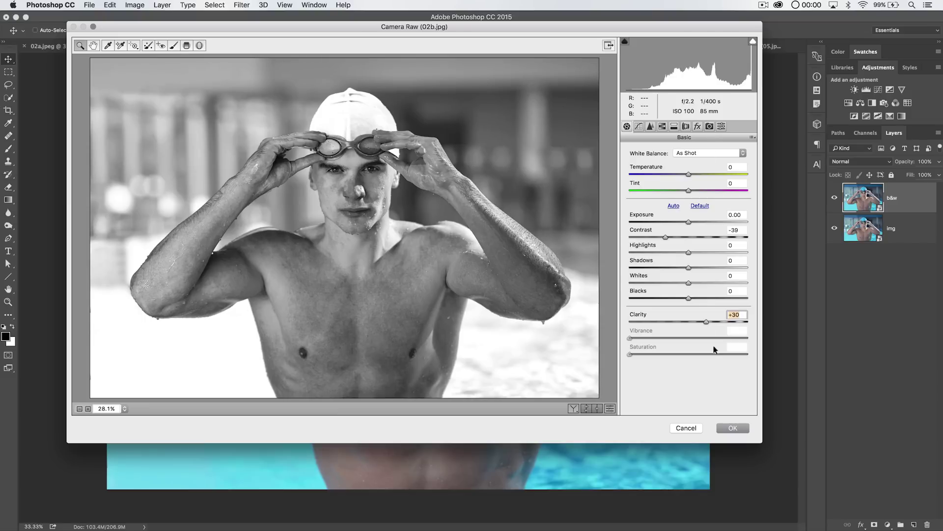
left_click(730, 428)
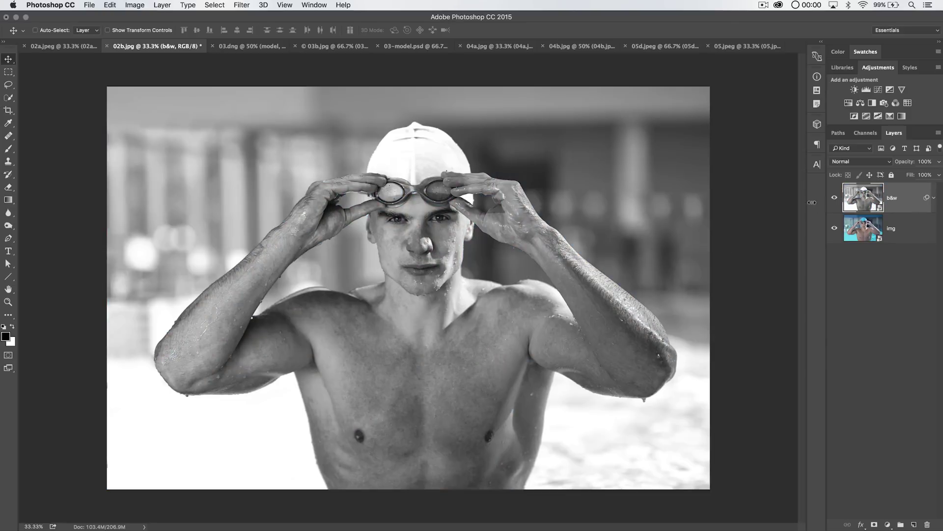
Compare the b&w layer on and off, then set its blend mode to Soft Light.
left_click(836, 197)
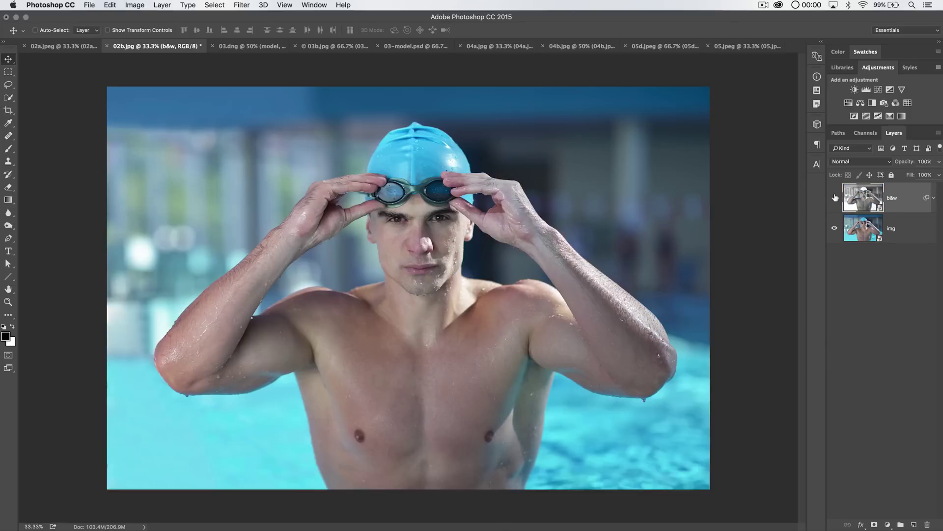
left_click(855, 151)
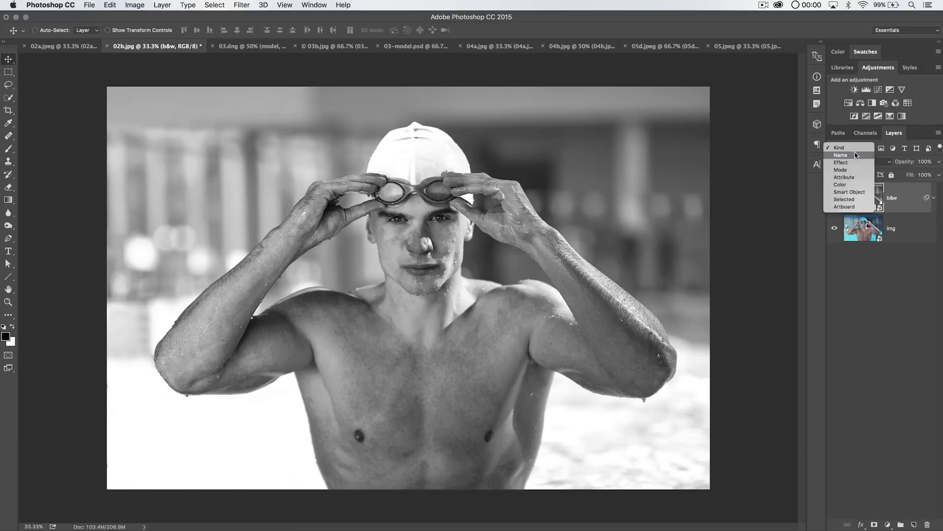
left_click(885, 164)
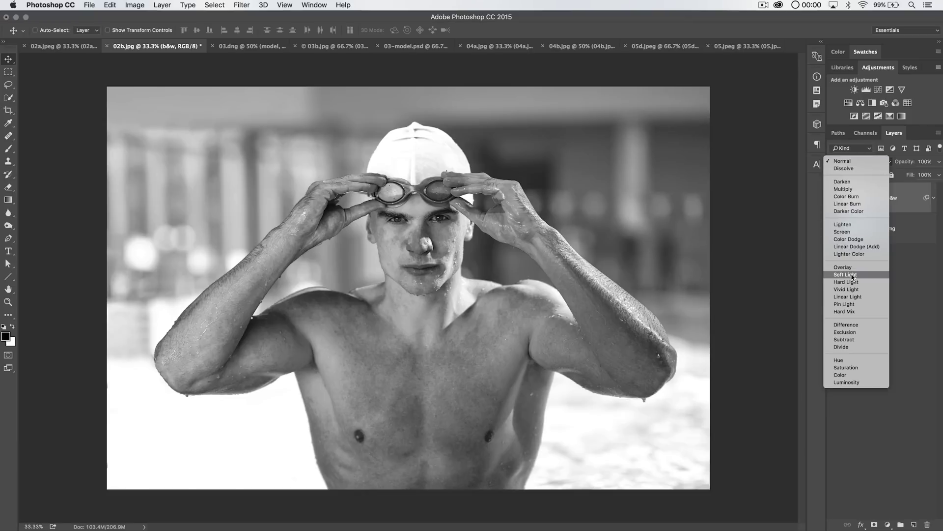
left_click(847, 275)
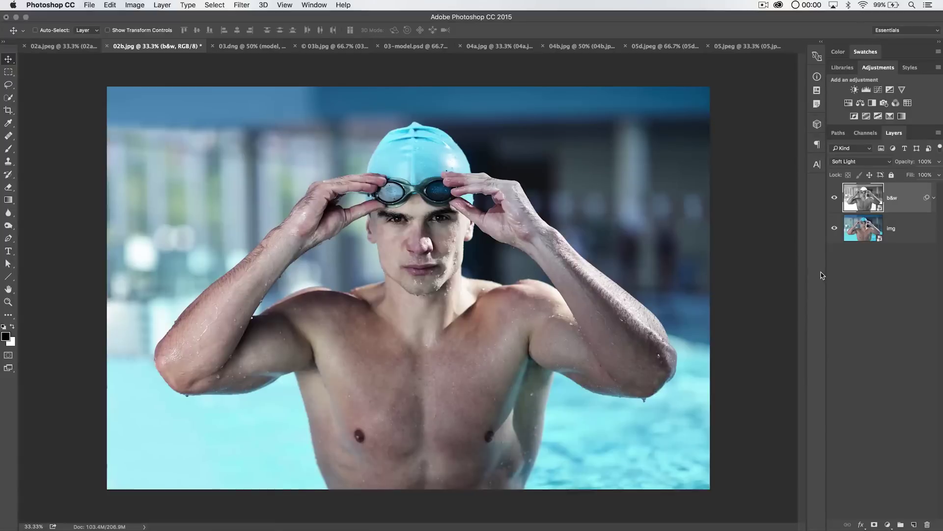
key("ctrl+plus")
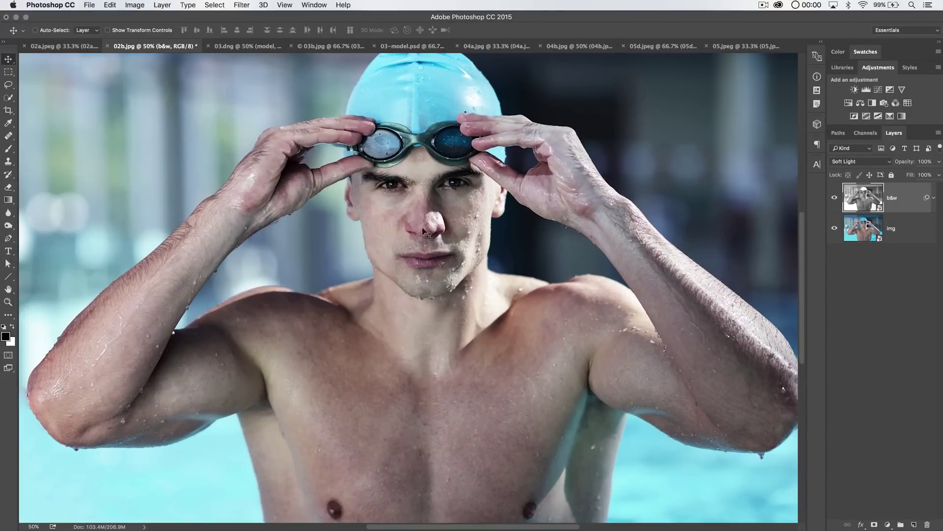
key("ctrl+minus")
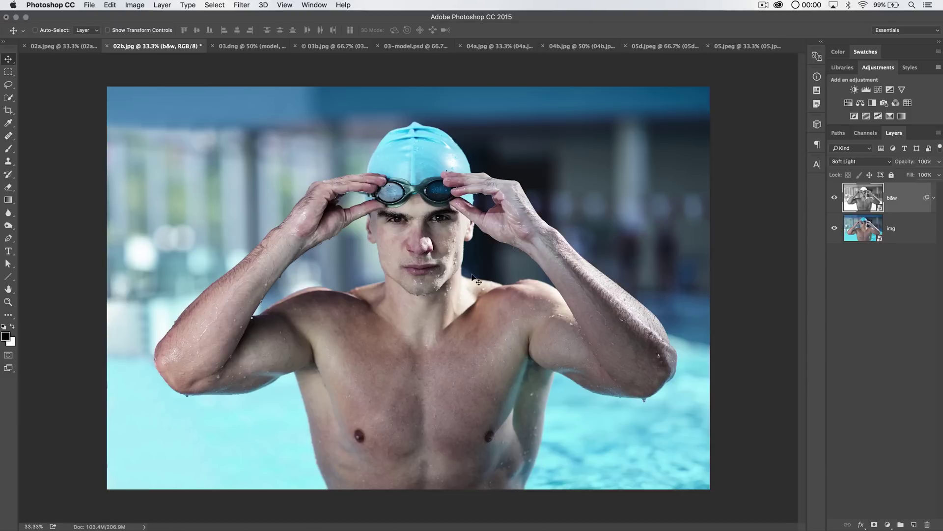
Add a Levels layer above img with output black at 33 and midtones at 0.71.
left_click(867, 223)
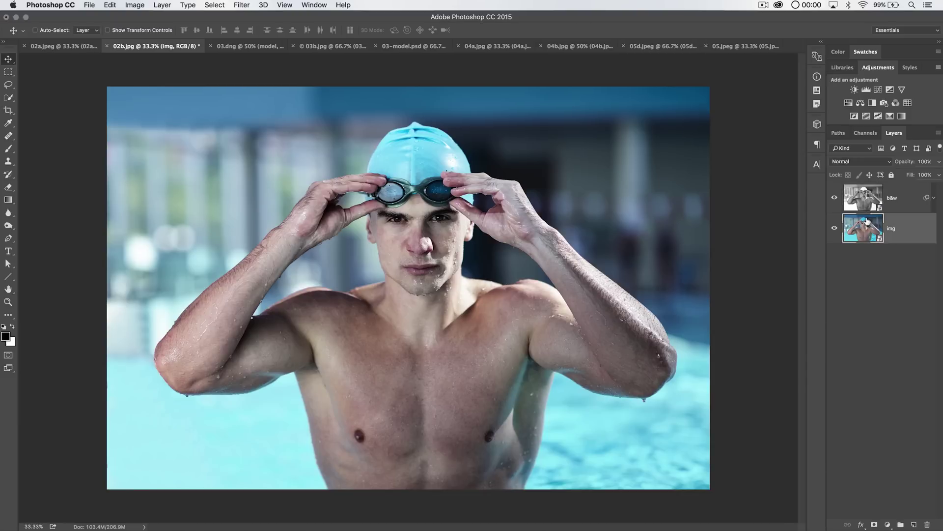
left_click(867, 90)
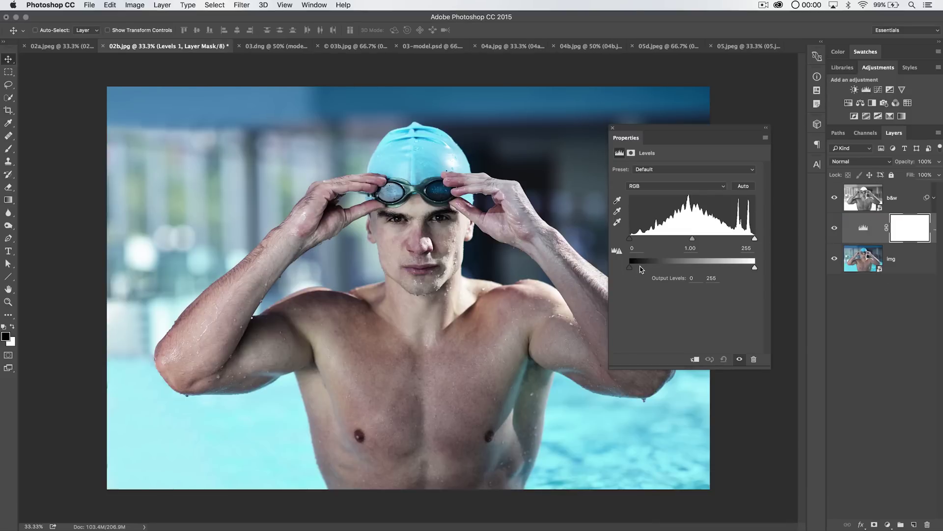
left_click_drag(641, 270, 646, 269)
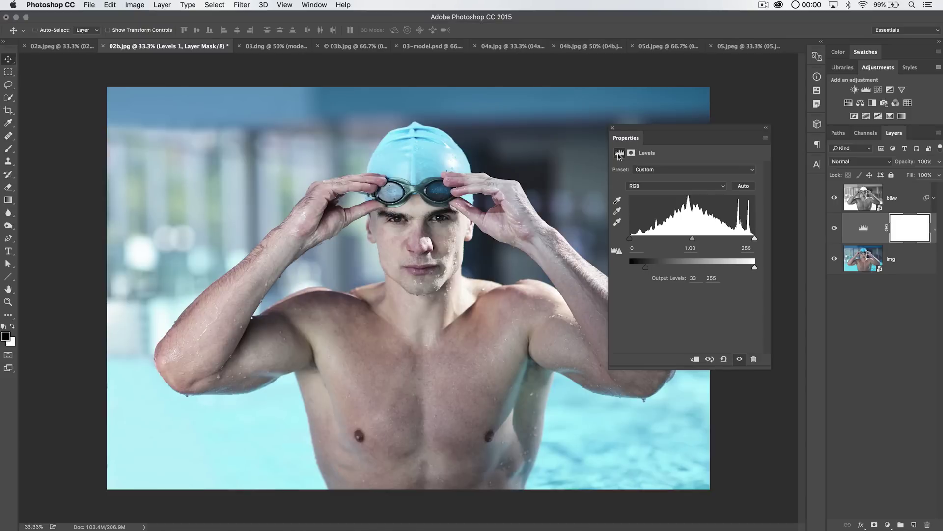
left_click_drag(693, 240, 707, 239)
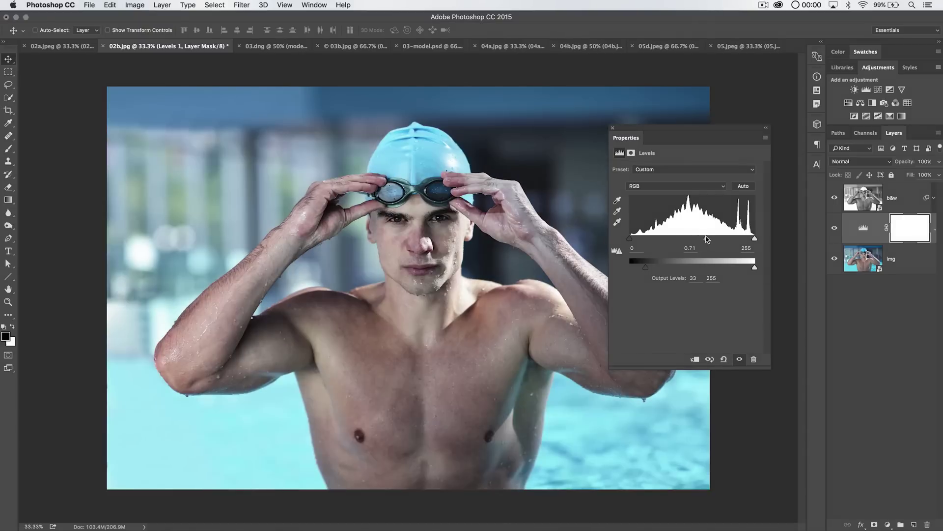
left_click(612, 129)
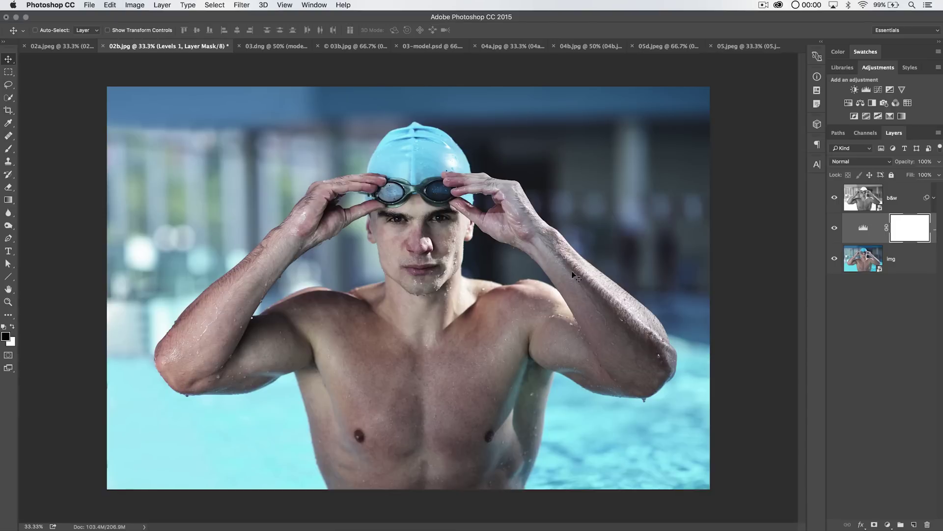
Zoom in on the swimmer's face to inspect the result, then select the b&w layer.
key("ctrl+plus")
scroll(439, 199, "up", 2)
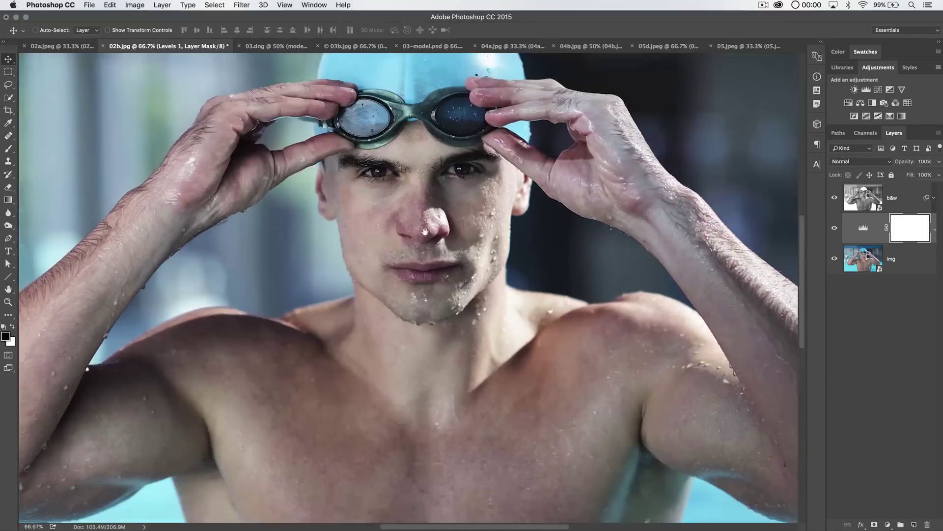
scroll(440, 199, "up", 2)
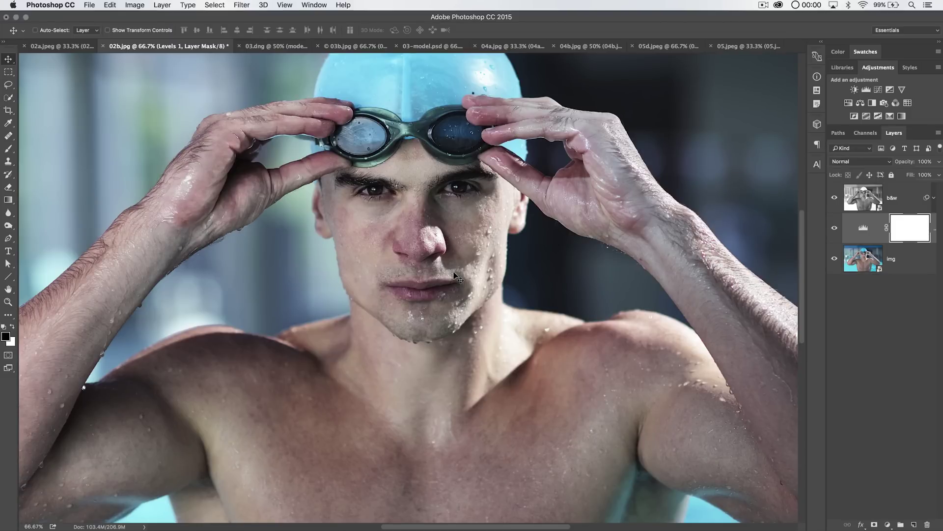
key("super+minus")
key("super+minus")
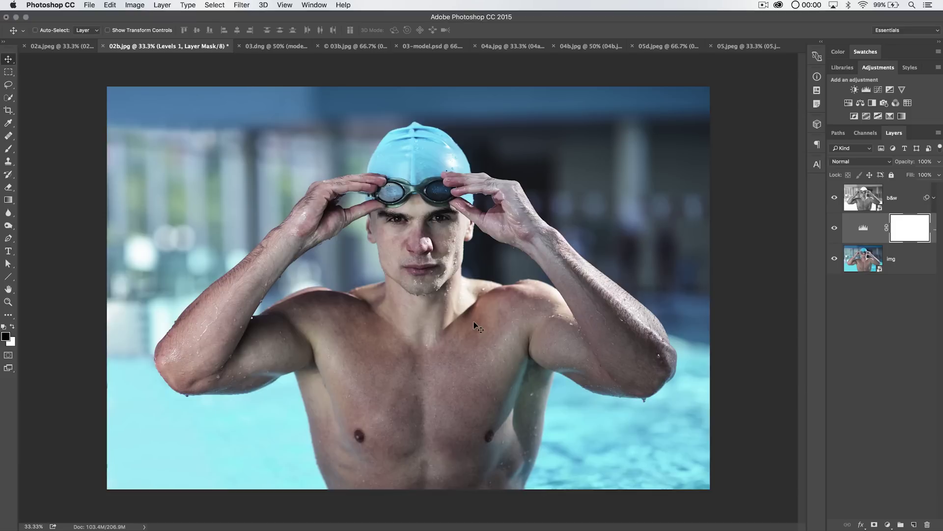
key("z")
mouse_move(446, 254)
left_mouse_down()
mouse_move(420, 222)
mouse_move(475, 254)
left_mouse_up()
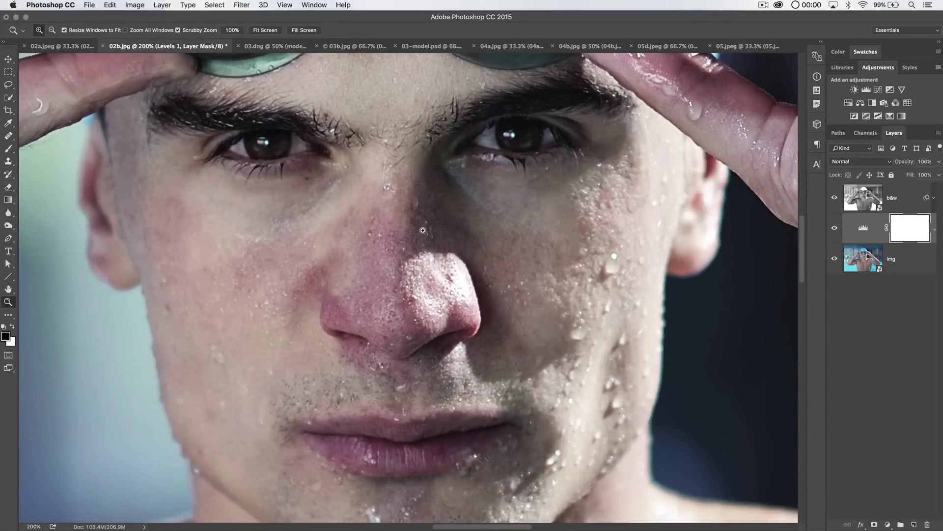
left_click_drag(483, 344, 456, 235)
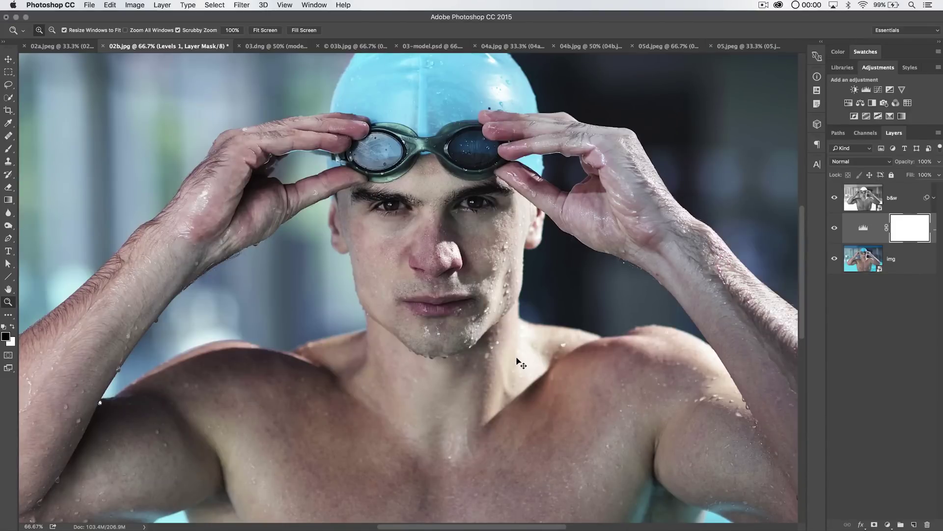
left_click(520, 360, "alt")
left_click(898, 197)
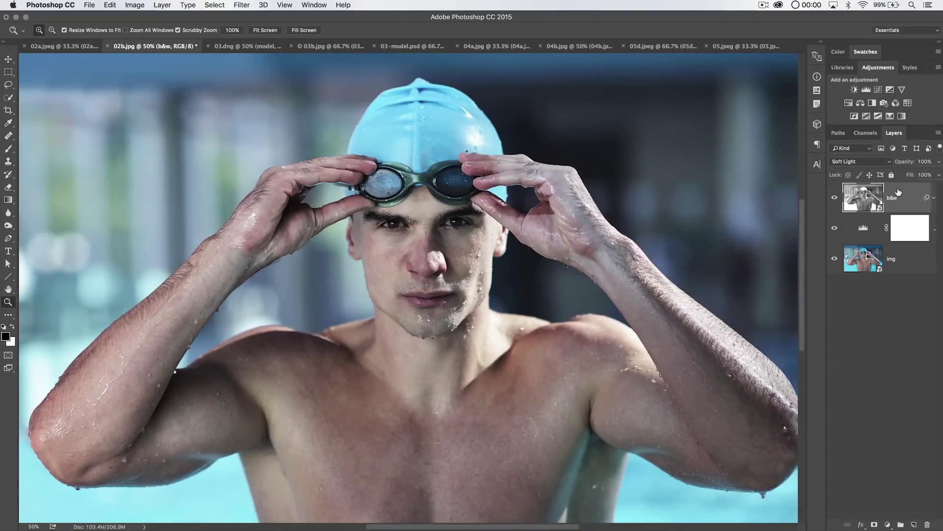
key("alt+shift+f")
key("super+minus")
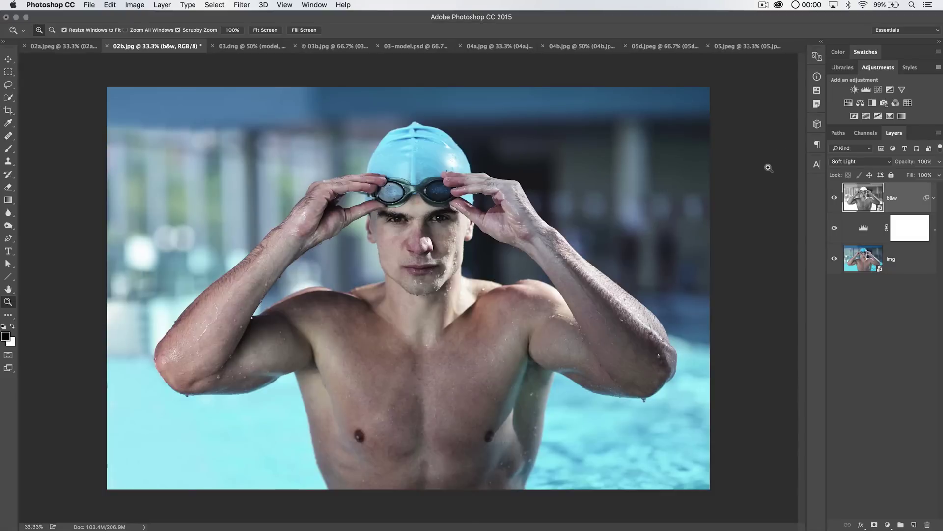
left_click(932, 198)
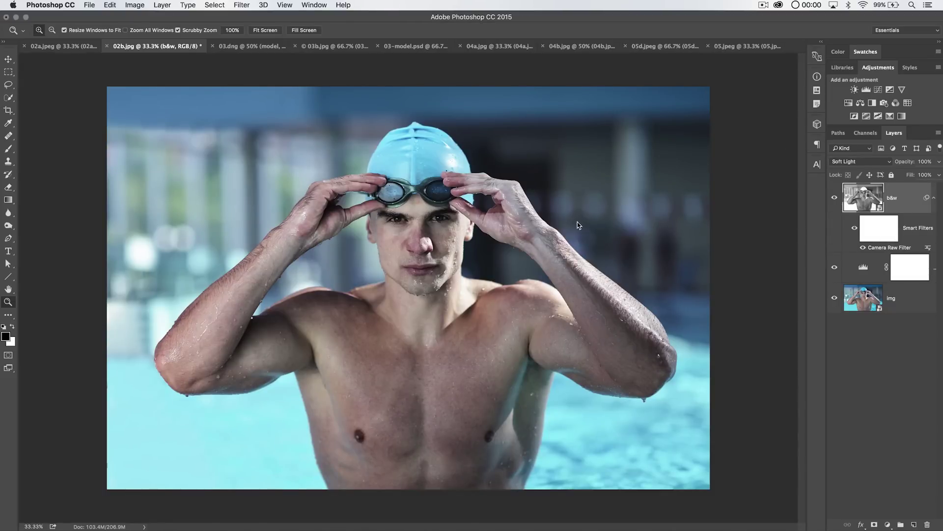
Reopen Camera Raw and set grayscale Reds −100, Yellows −100 and Oranges +100.
key("super+shift+a")
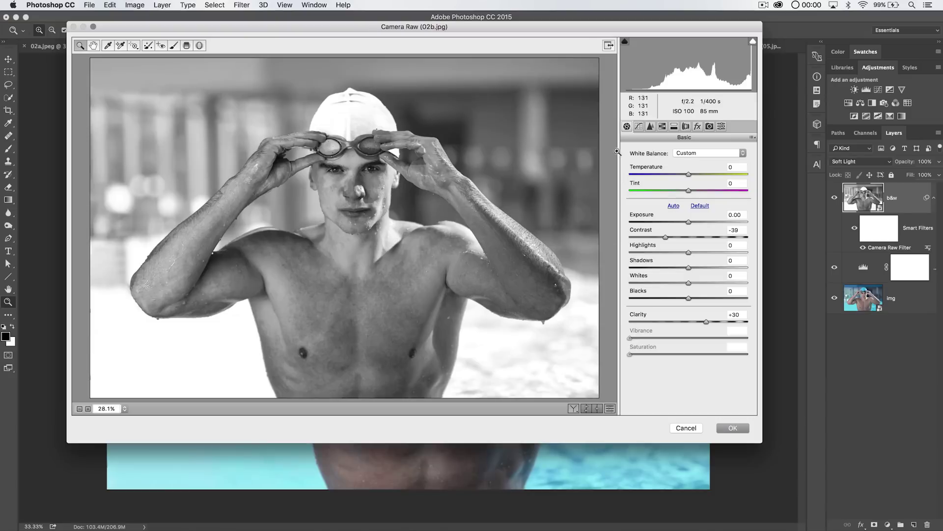
left_click(662, 126)
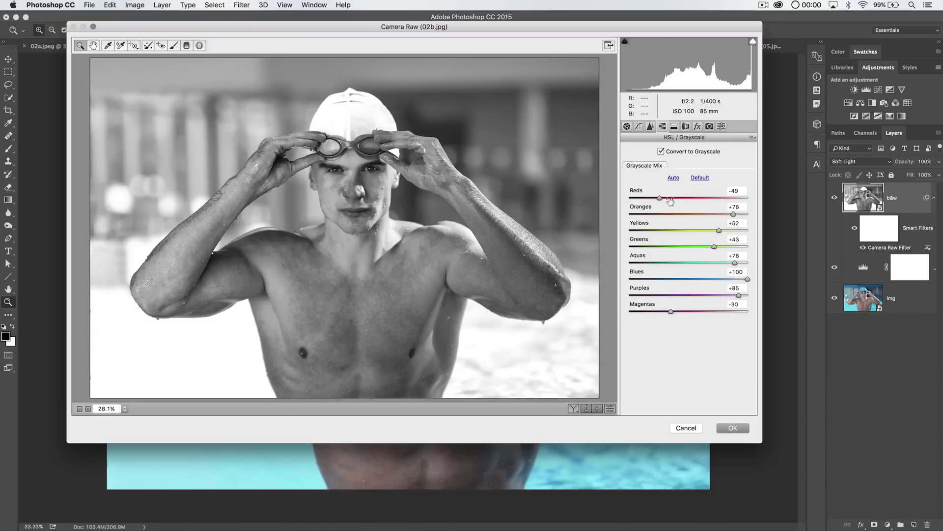
left_click_drag(657, 197, 629, 197)
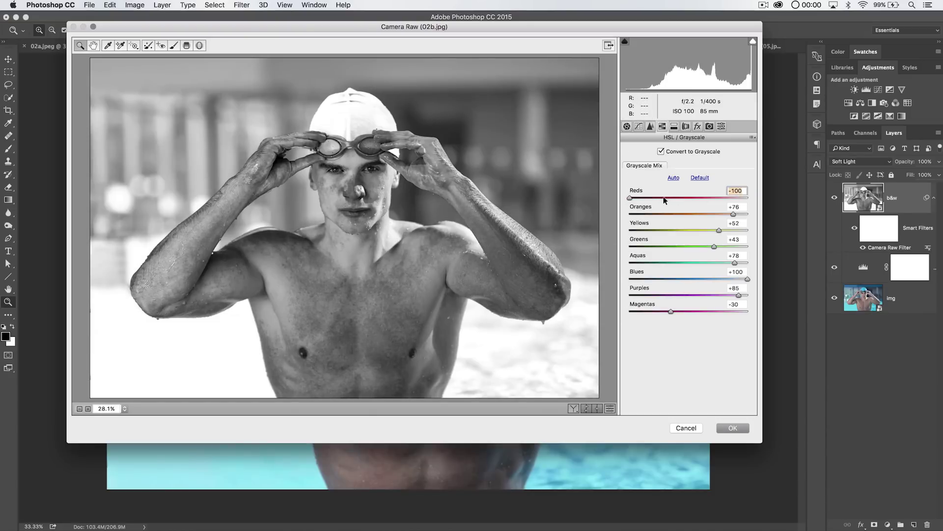
left_click_drag(719, 228, 622, 231)
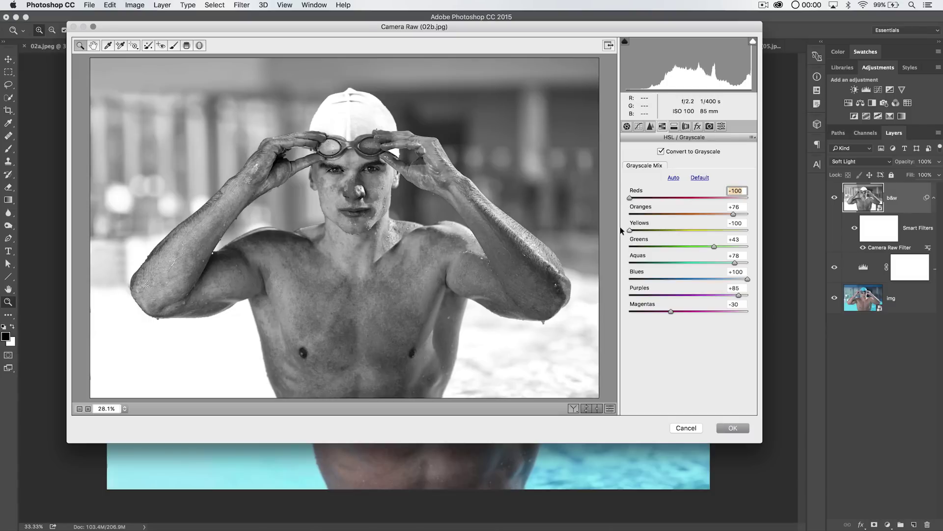
left_click_drag(733, 213, 754, 214)
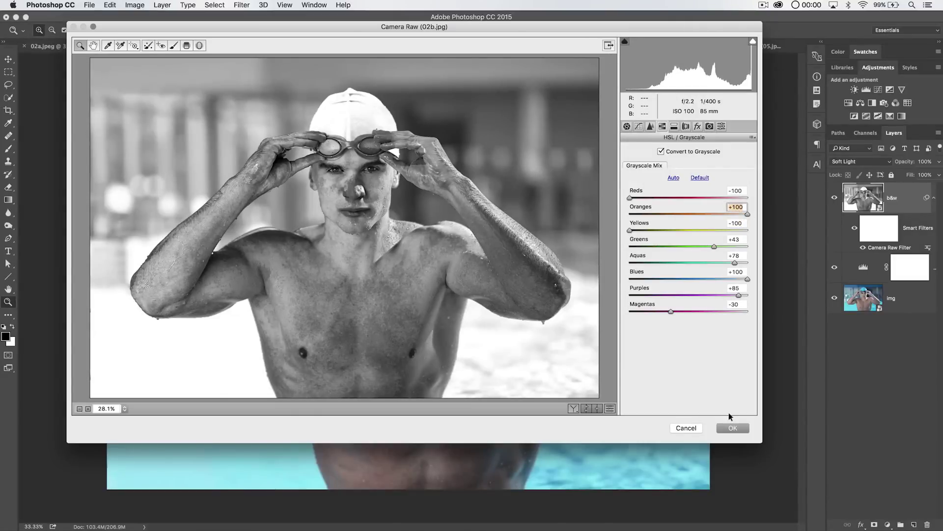
left_click(733, 428)
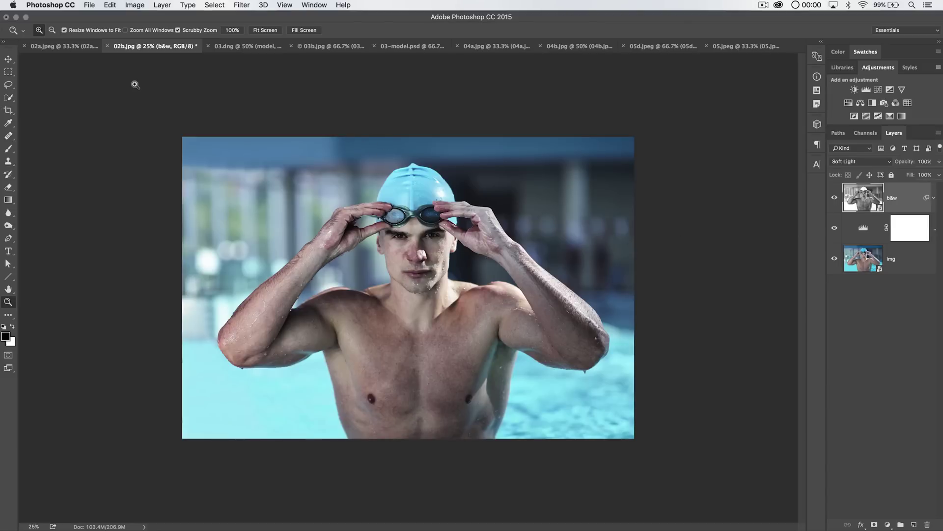
Bring the 02a.jpeg airplane wreck document to the front.
left_click(72, 48)
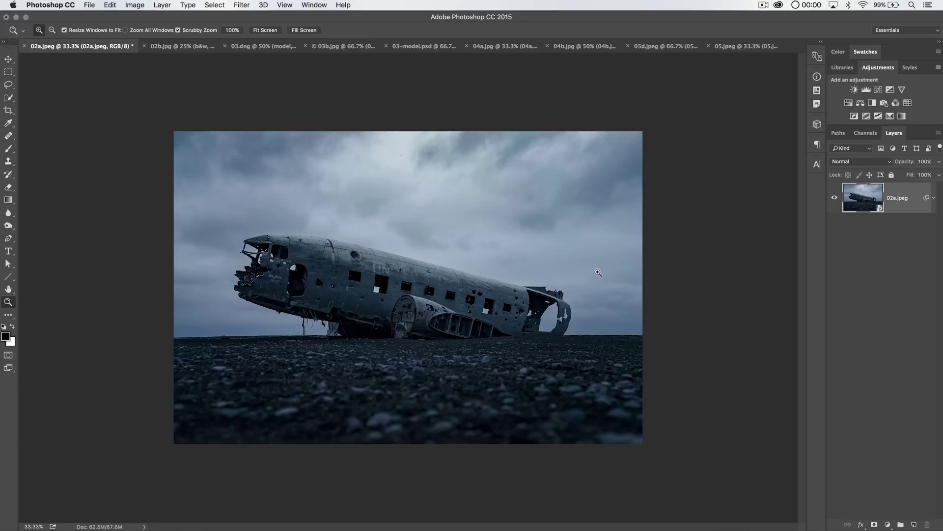